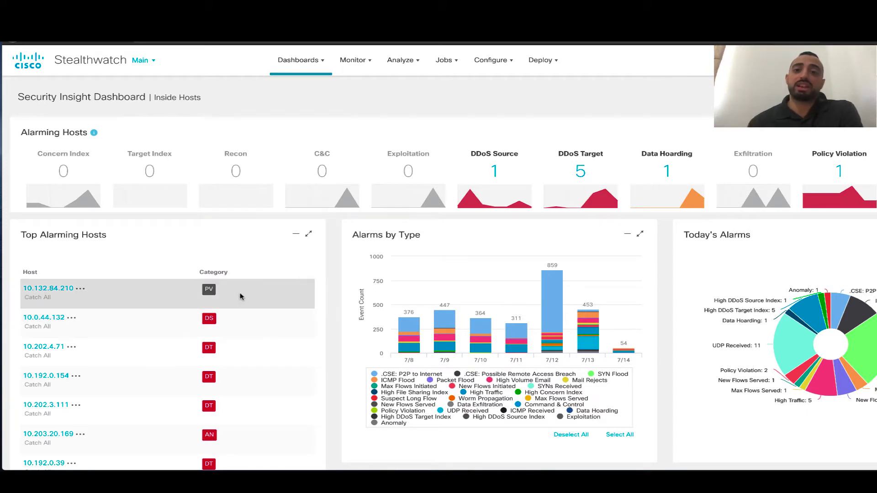
- Open the Configure menu from the Security Insight Dashboard
left_click(507, 67)
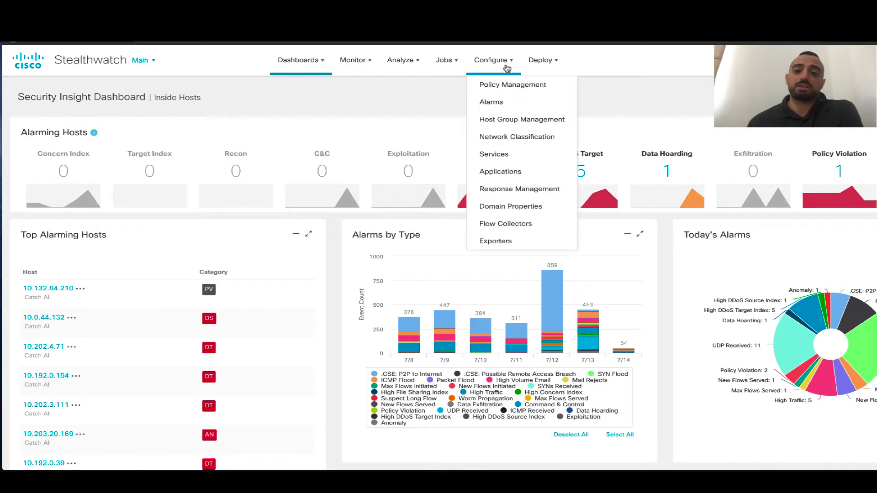
- Go to Response Management and review the alarm types offered under Add New Rule
left_click(524, 191)
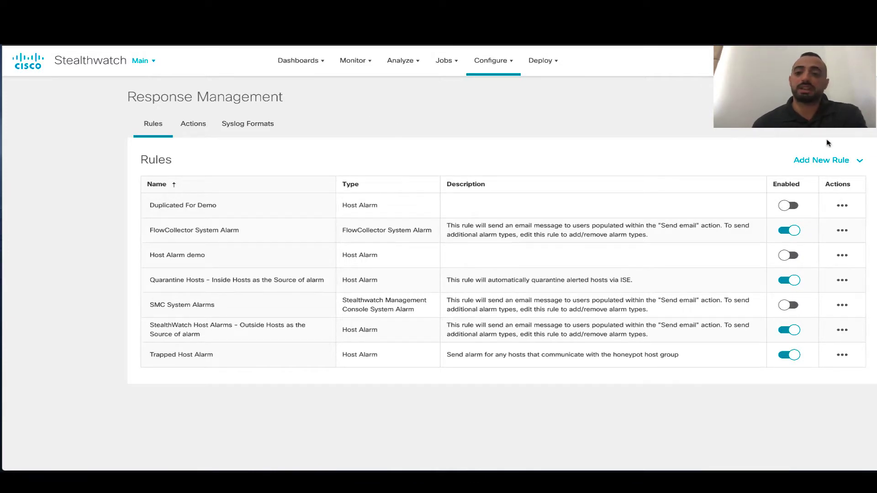
left_click(832, 161)
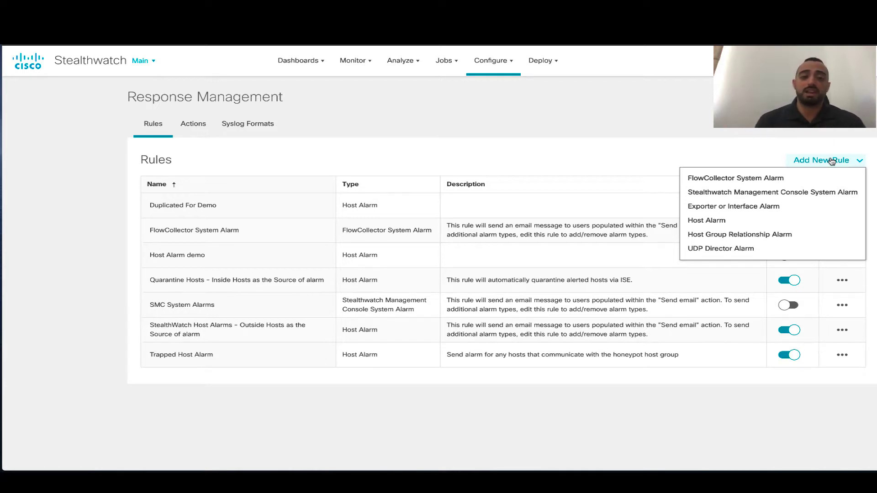
left_click(617, 160)
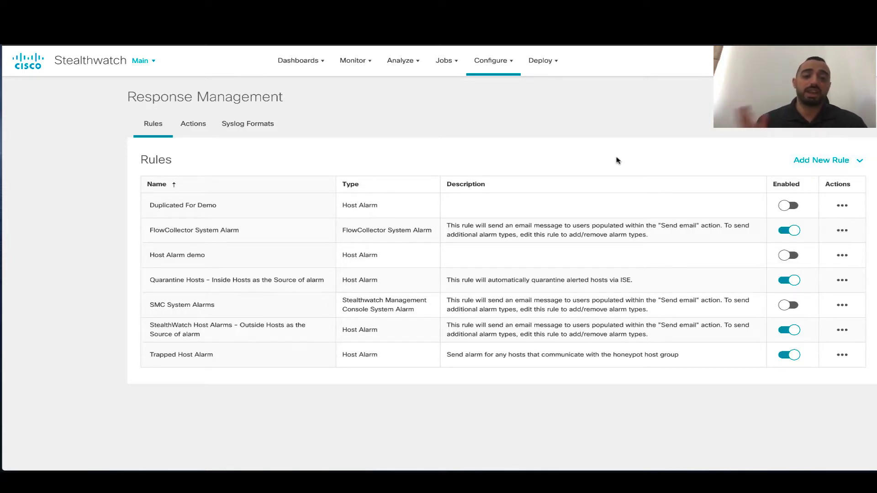
- Review the response actions and available action types, then show the Syslog Formats list
left_click(193, 125)
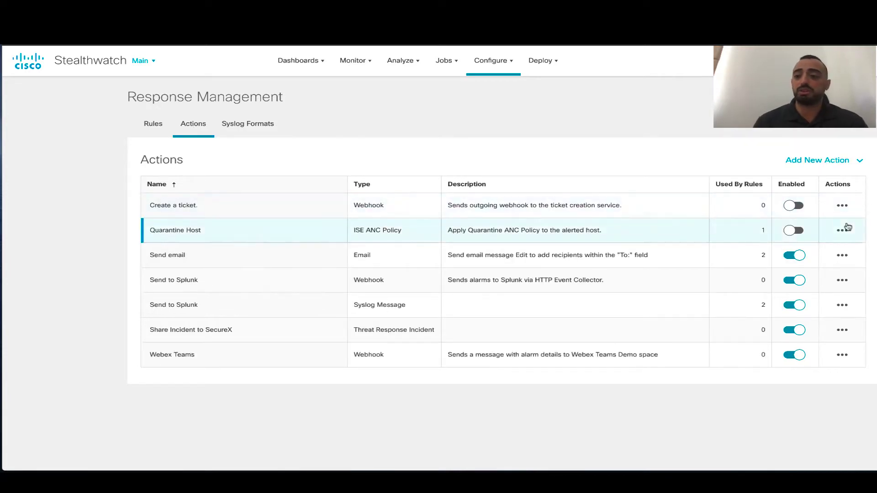
left_click(846, 161)
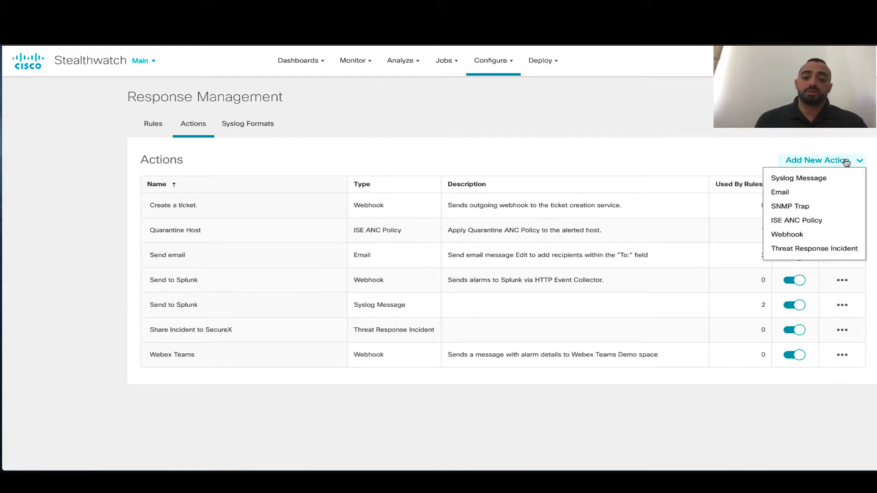
left_click(247, 124)
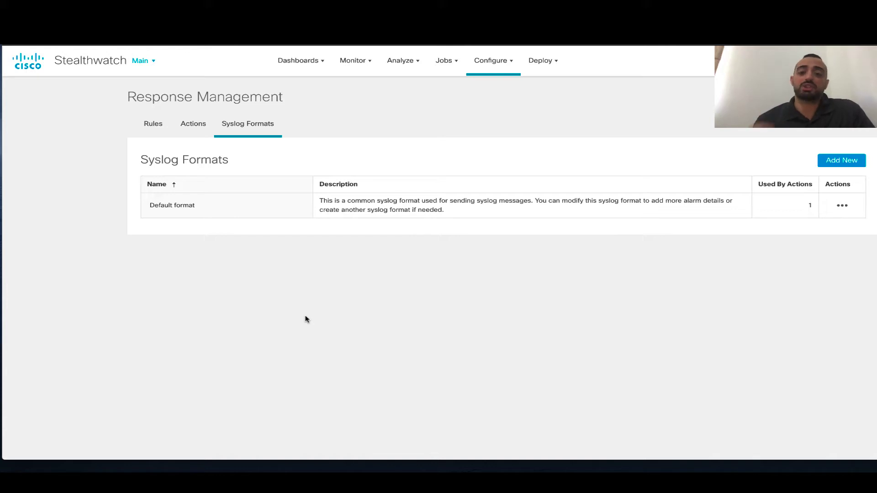
- Create a new syslog format named 'My Custom Syslog Format'
left_click(835, 164)
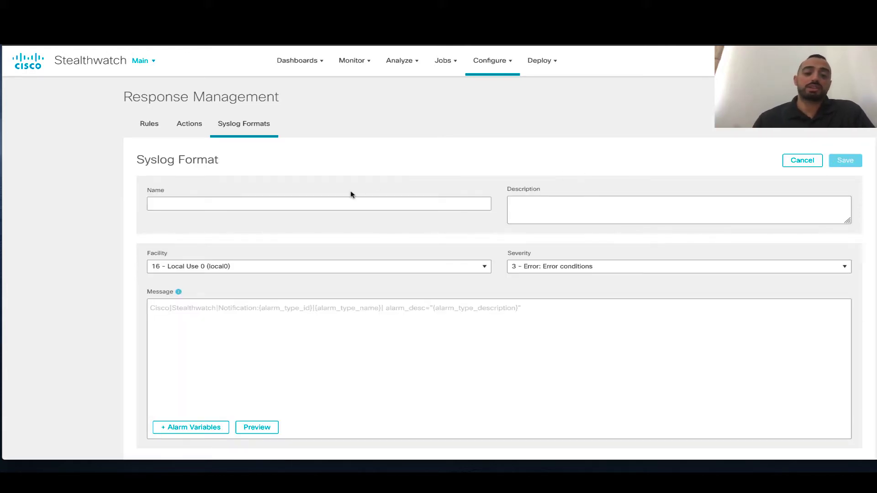
left_click(288, 199)
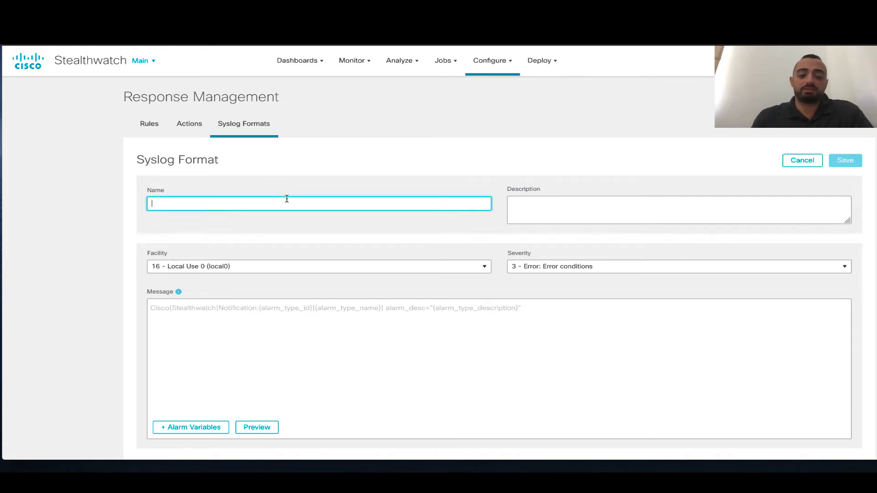
type("My Custom")
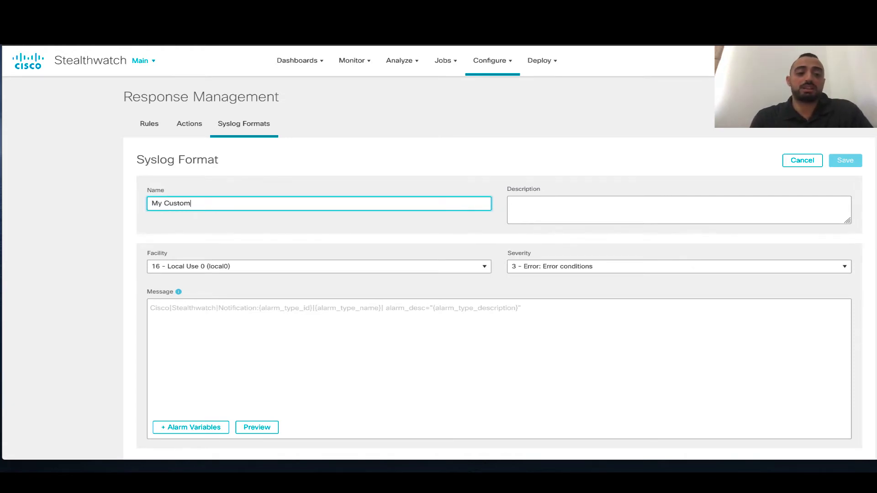
type(" Syslog Format")
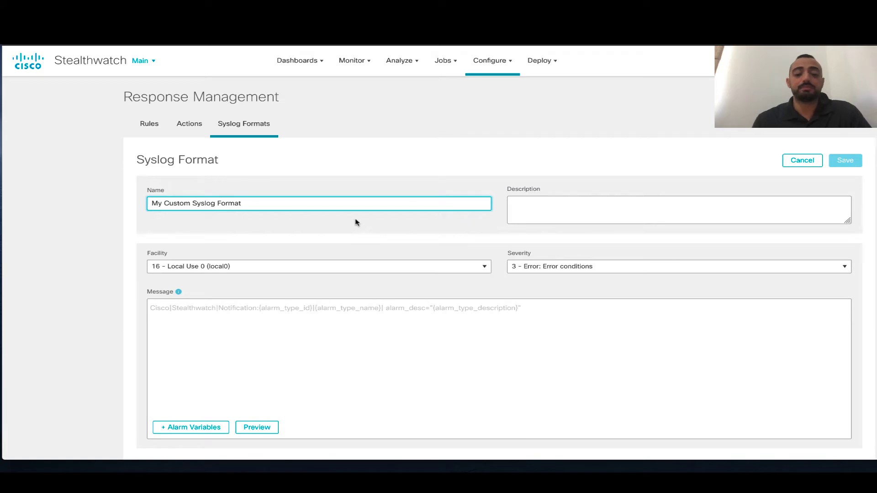
left_click(568, 205)
- Review the facility options, keeping 16 - Local Use 0 (local0), and show severity levels
scroll(337, 291, "down", 1)
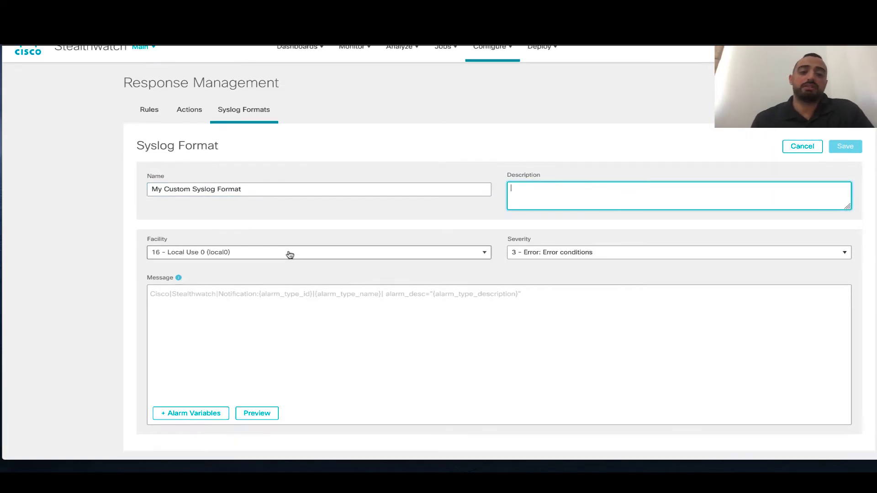
left_click(290, 255)
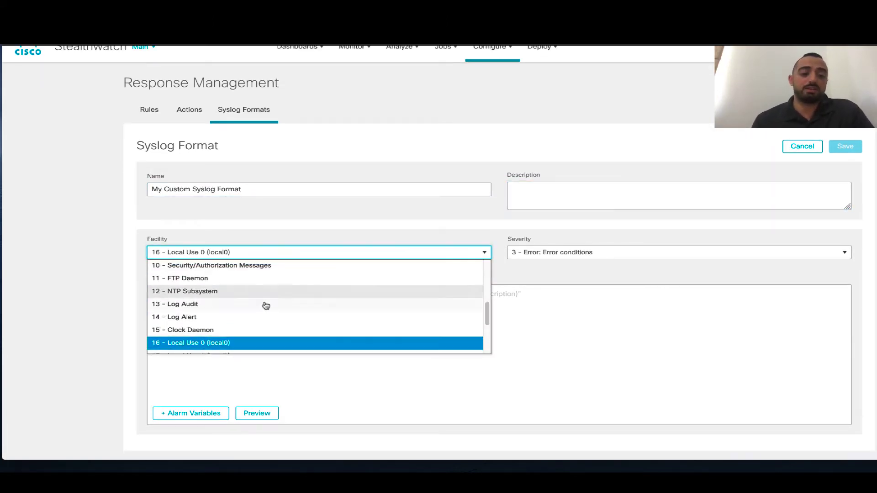
scroll(246, 317, "down", 2)
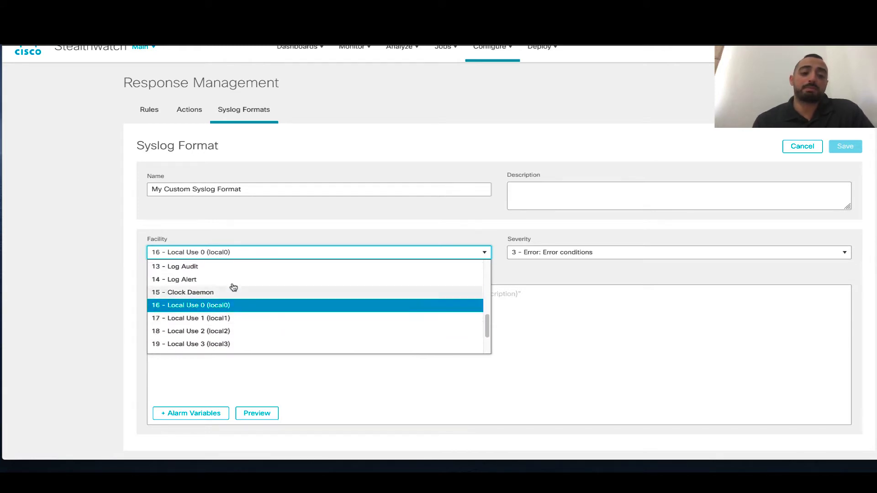
scroll(286, 313, "up", 4)
scroll(287, 317, "up", 3)
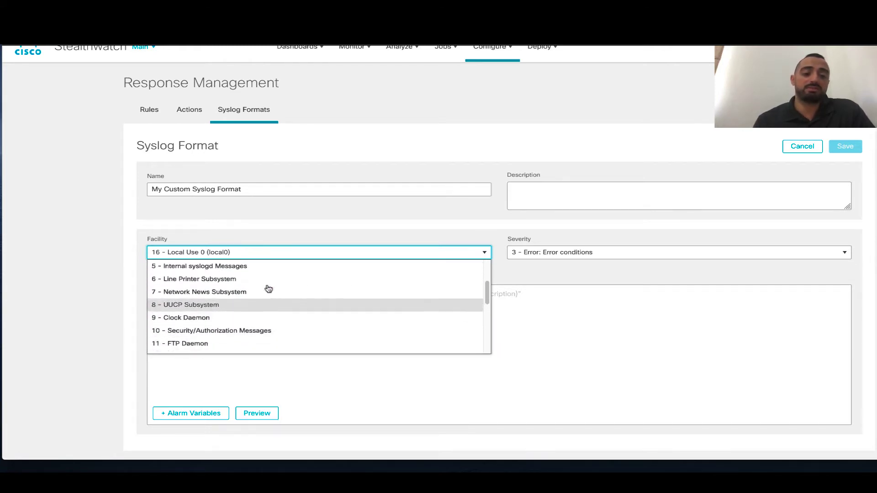
left_click(575, 313)
left_click(579, 259)
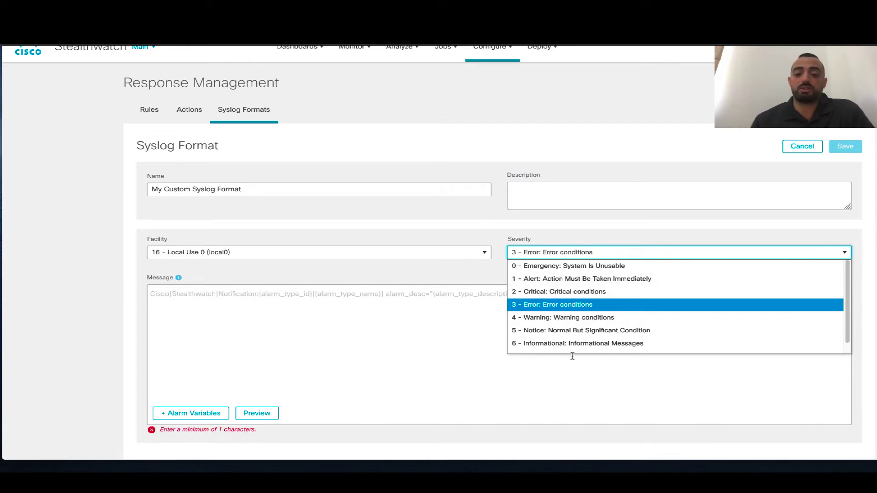
- Set severity 2 - Critical and start the message 'Cisco Stealthwatch Alarm' with alarm_category_name
left_click(575, 294)
left_click(251, 322)
type("Cisco")
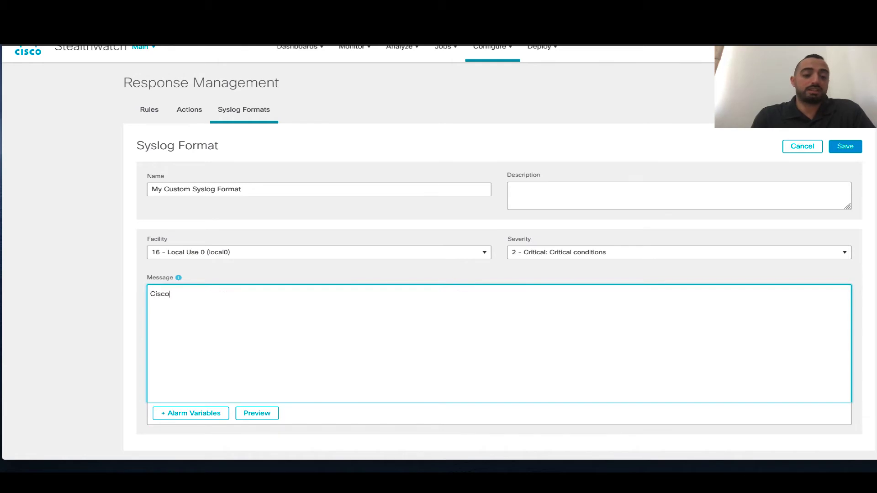
type(" Stealthwatch Alarm")
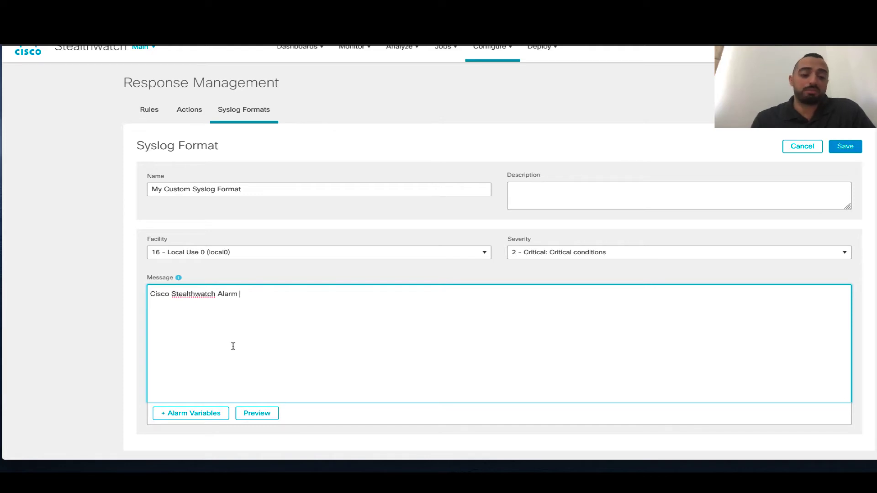
left_click(196, 413)
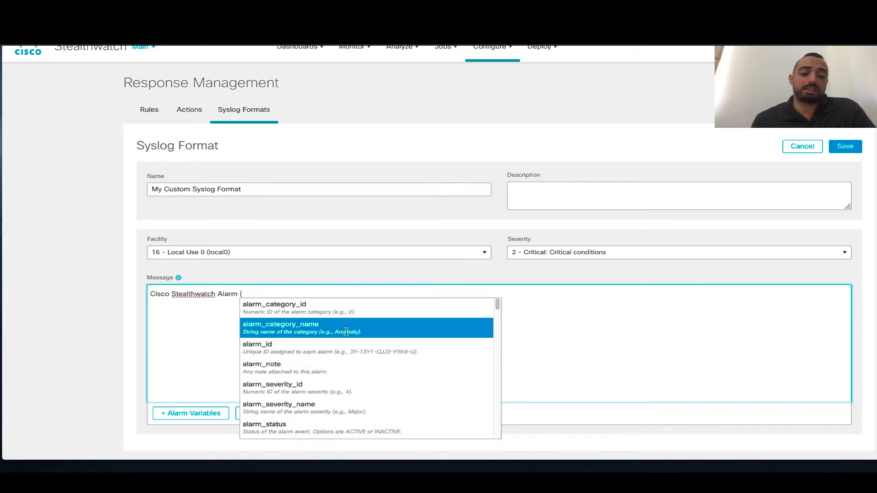
left_click(323, 333)
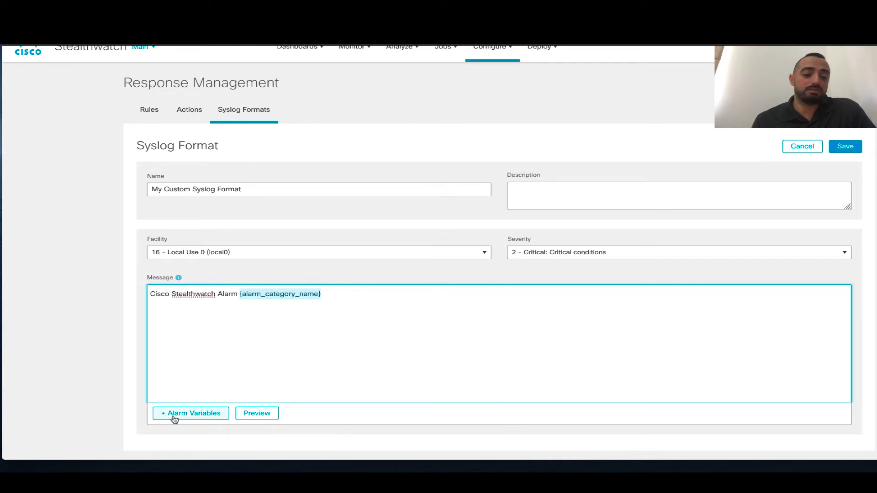
- Append 'has triggered' followed by the source_ip variable to the message
type("has triggerd")
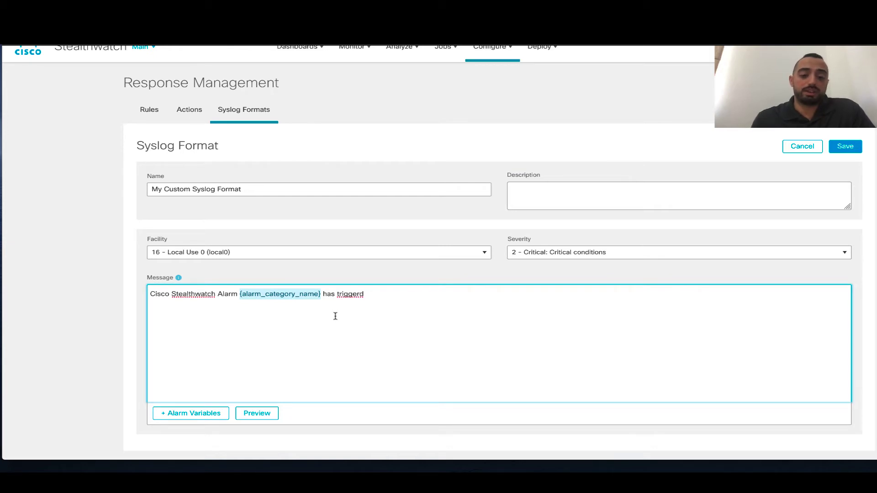
key("BackSpace")
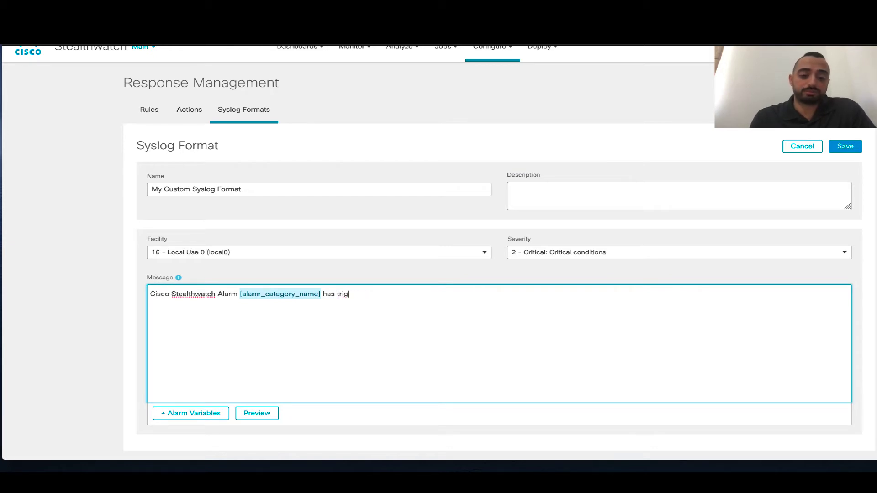
type("red")
left_click(199, 413)
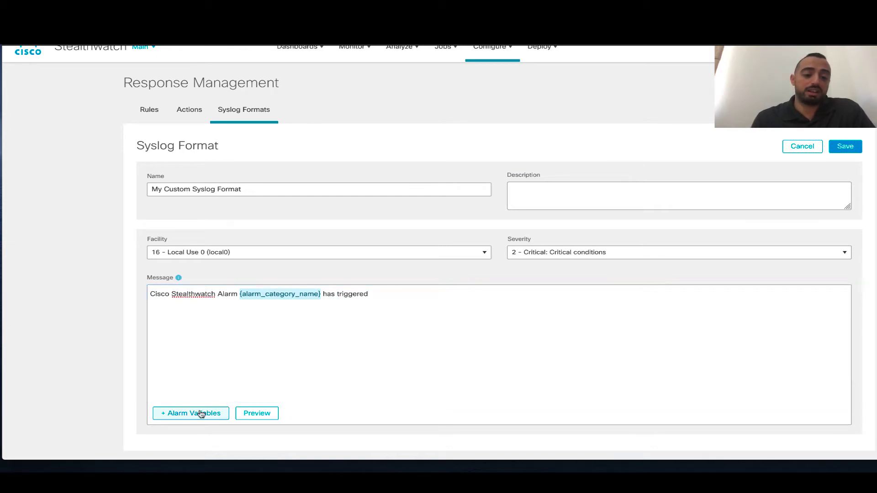
type("s")
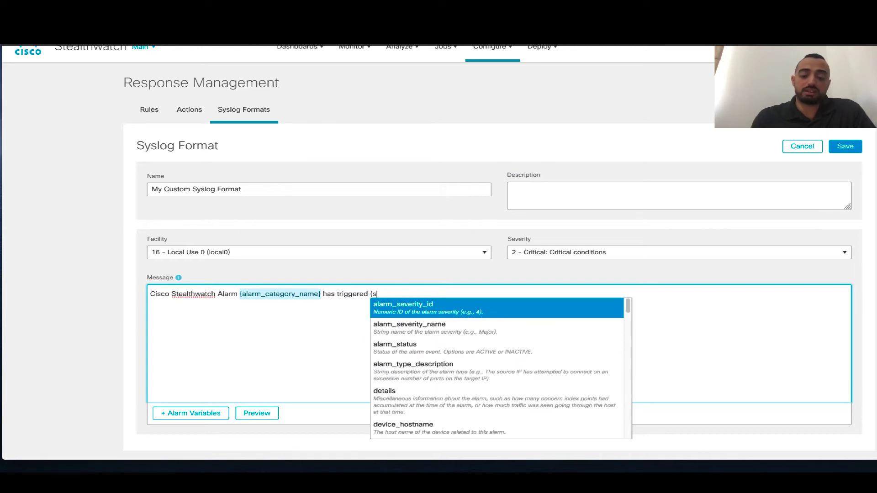
type("ource_")
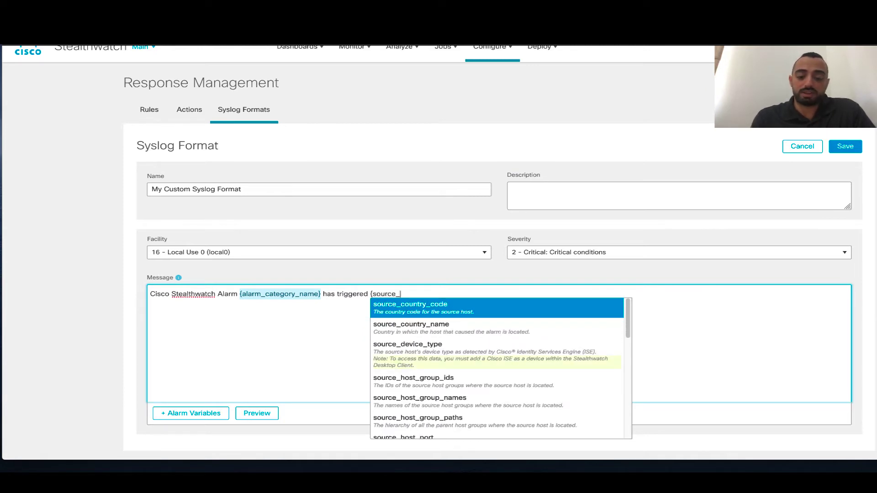
type("ip")
left_click(425, 307)
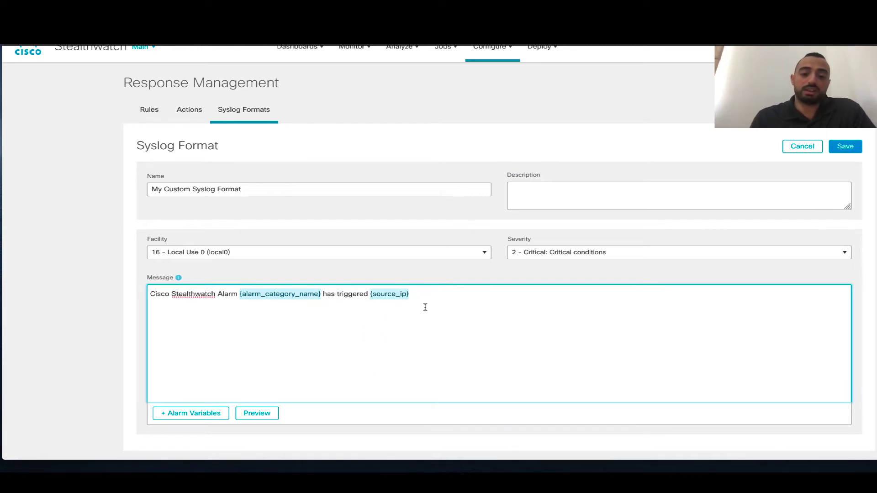
- Append 'destination' with the device_ip variable and preview the message with sample values
type("d")
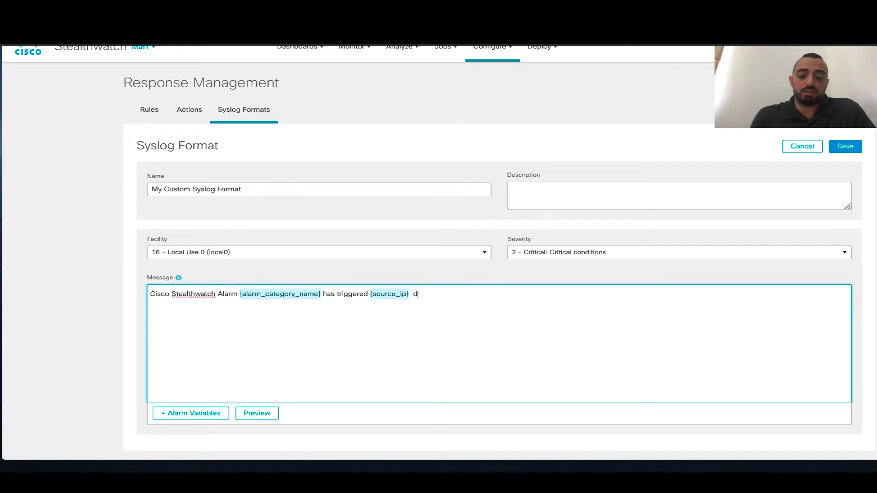
type("estination")
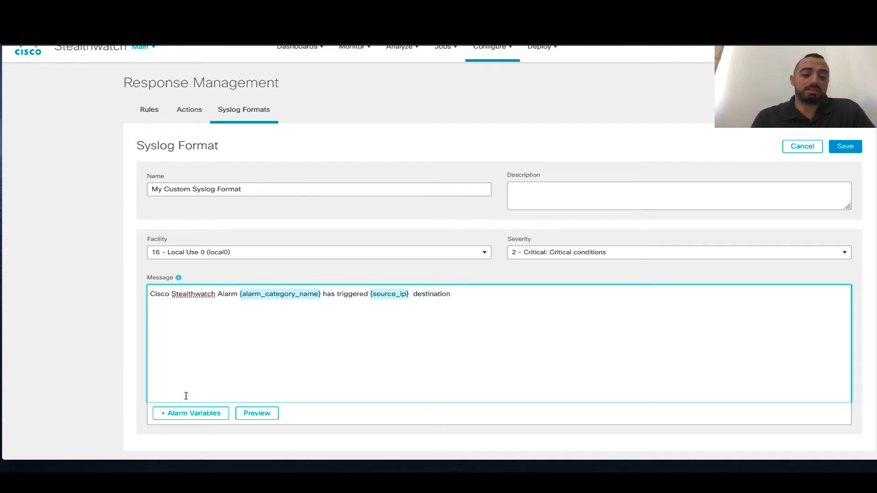
left_click(181, 413)
type("Des")
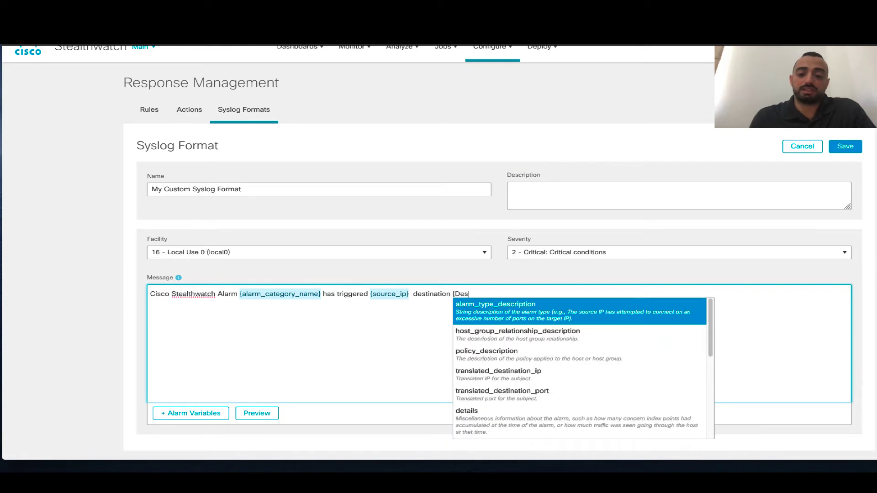
type("tina")
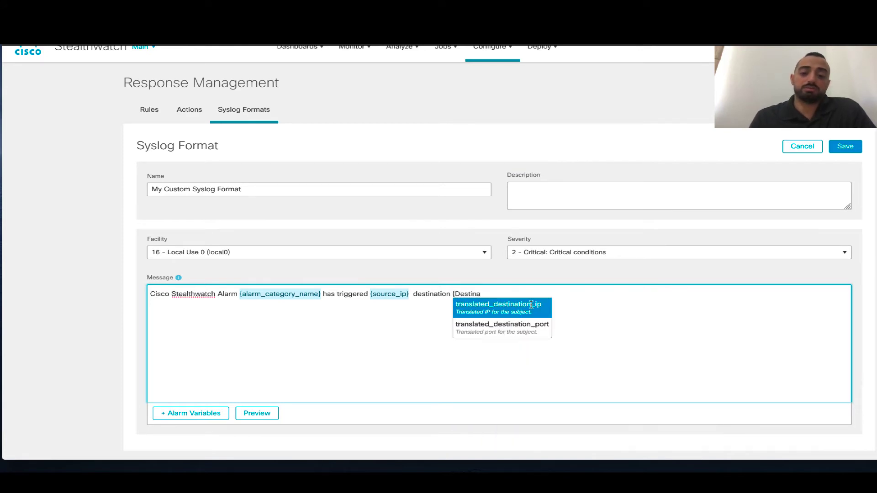
key("BackSpace")
key("BackSpace")
key("BackSpace")
key("BackSpace")
key("BackSpace")
key("BackSpace")
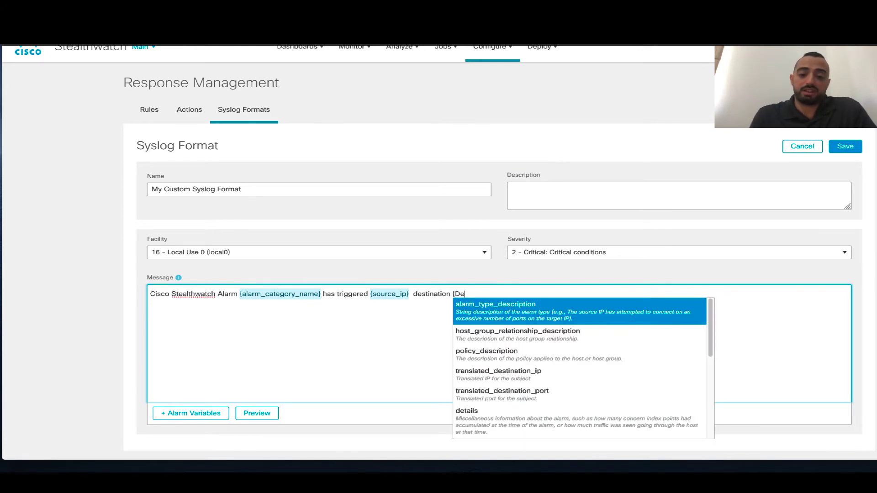
type("dst")
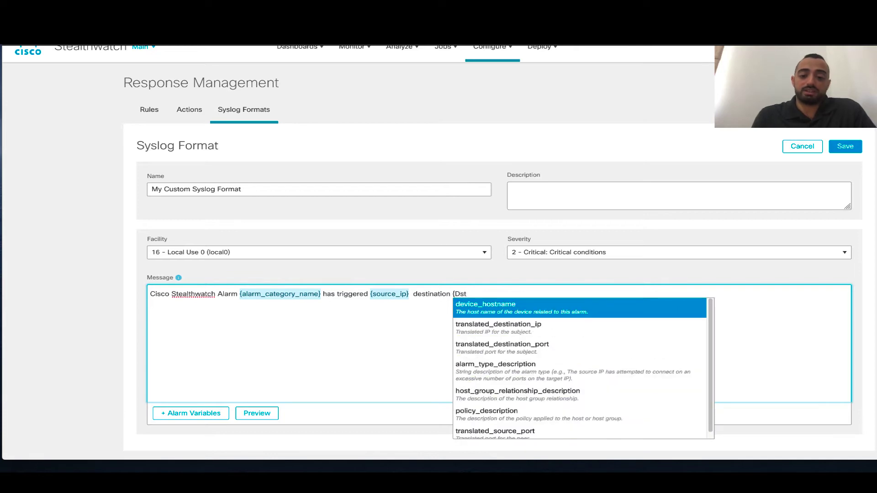
type("_")
key("BackSpace")
key("BackSpace")
key("BackSpace")
key("BackSpace")
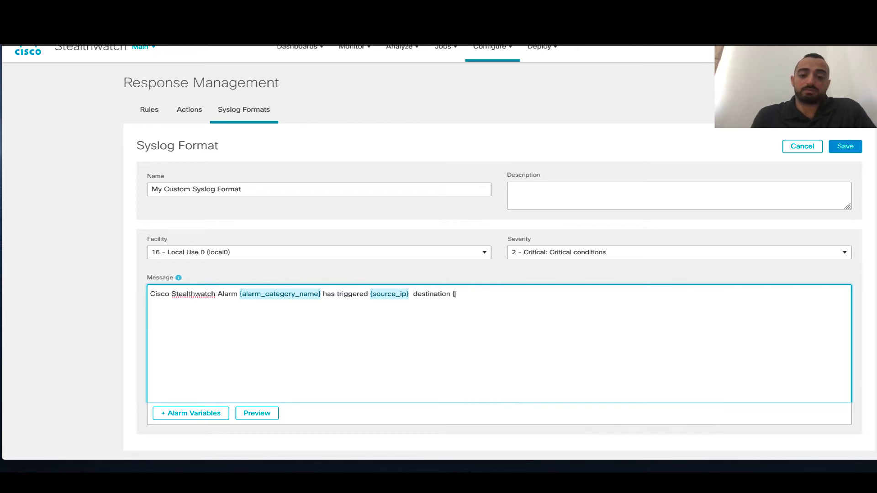
type("IP")
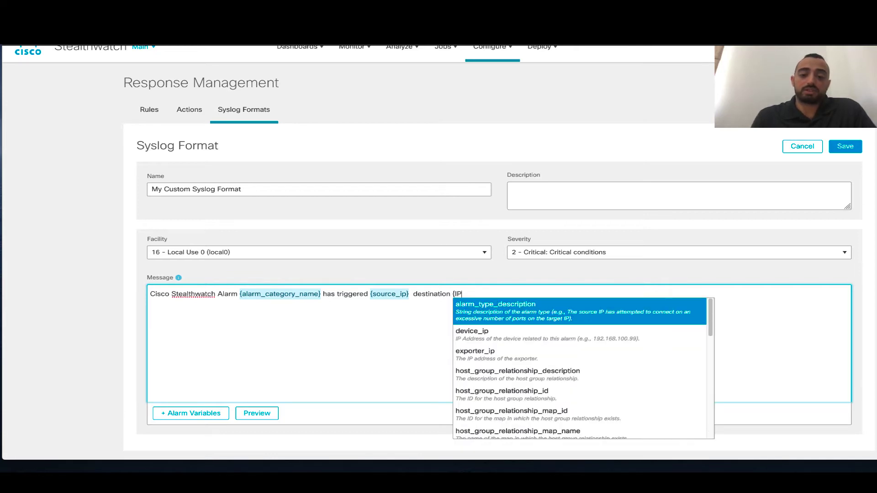
left_click(541, 338)
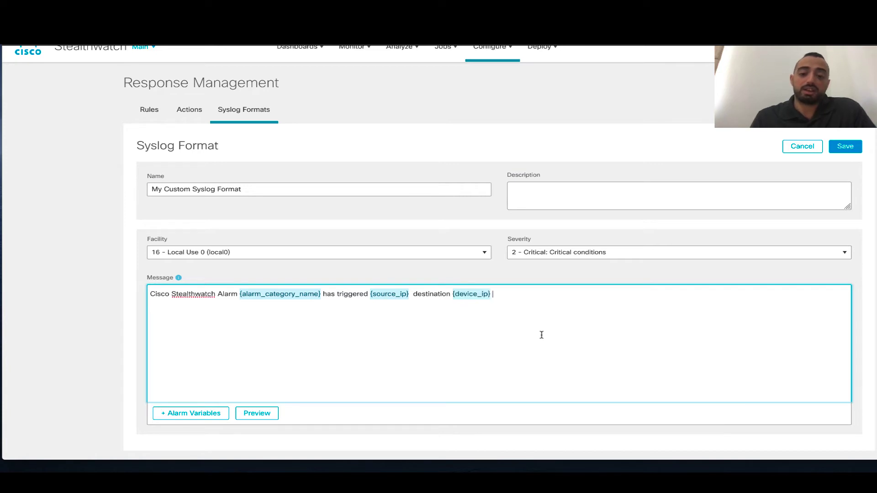
left_click(257, 413)
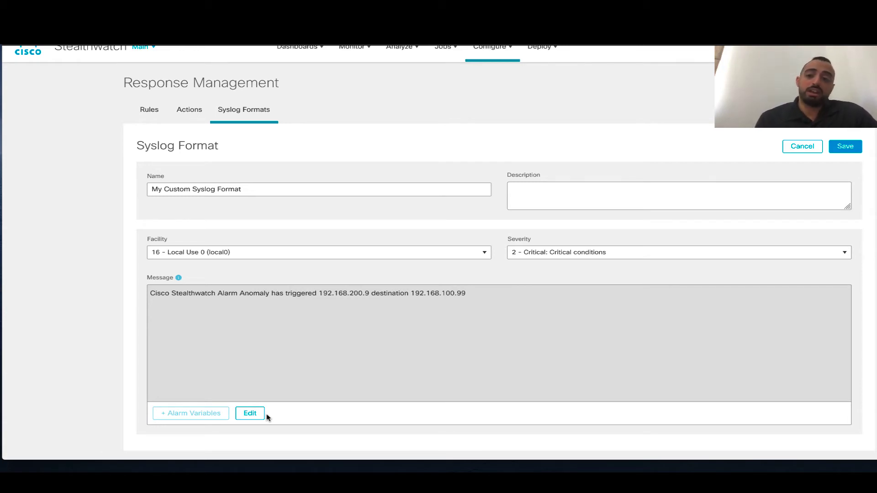
- Save My Custom Syslog Format and switch to the Actions list
left_click(845, 149)
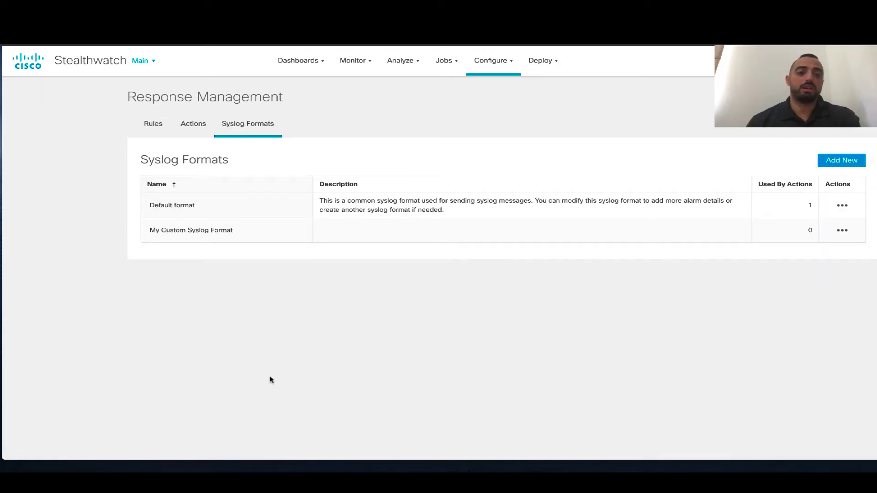
left_click(192, 129)
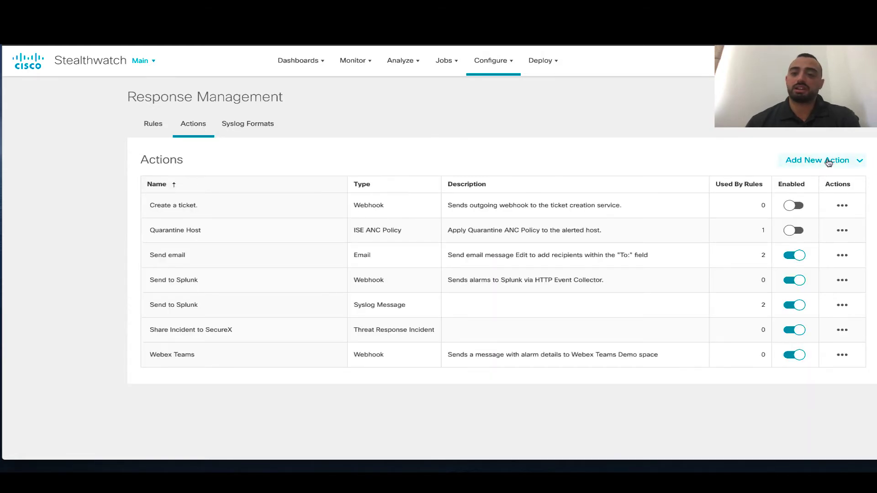
- Create a Syslog Message action named 'Send A syslog message using my custom format'
left_click(828, 162)
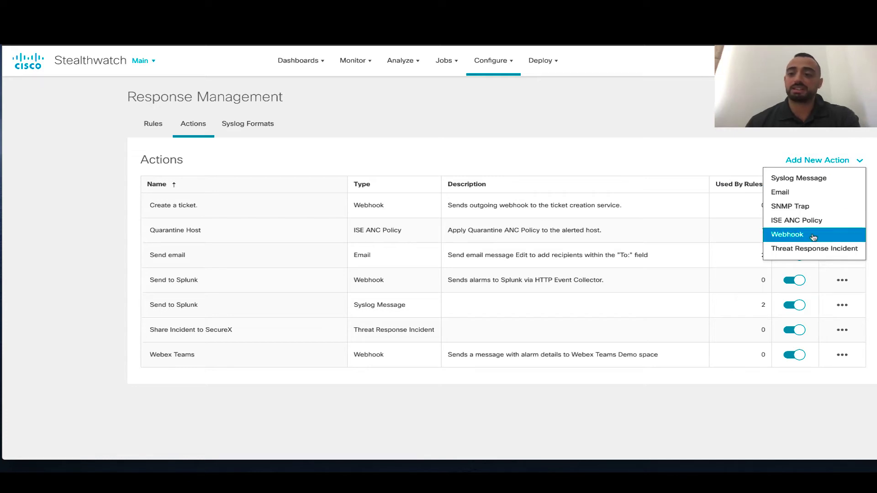
left_click(817, 186)
left_click(223, 205)
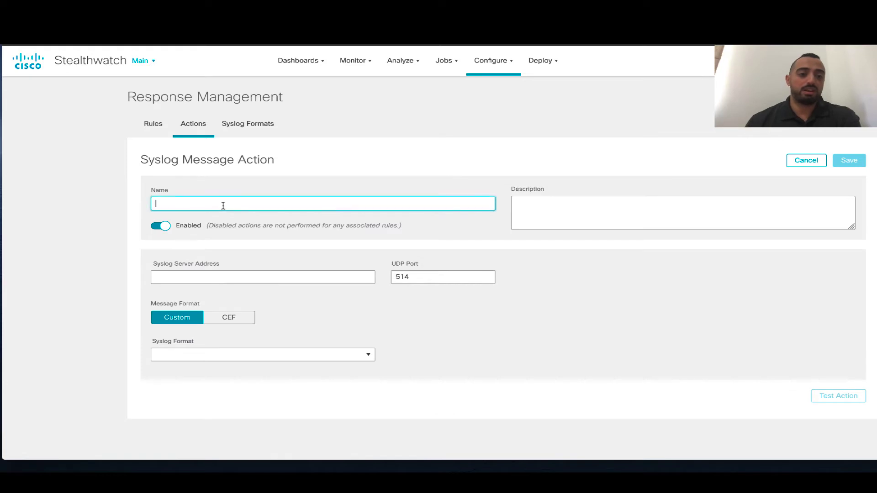
type("Send A")
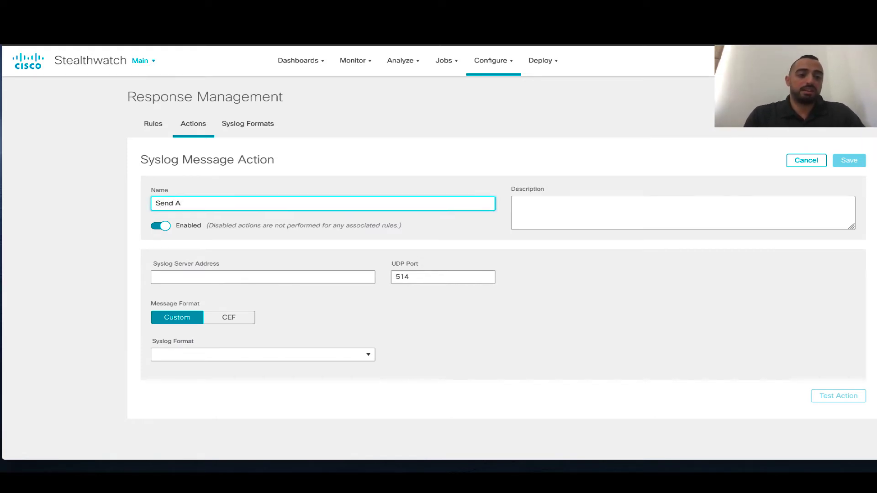
type(" syslog")
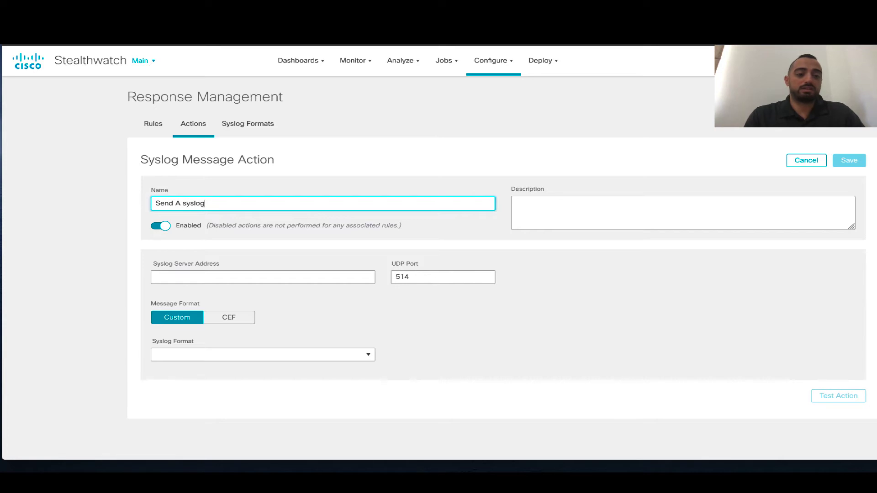
type(" message using ")
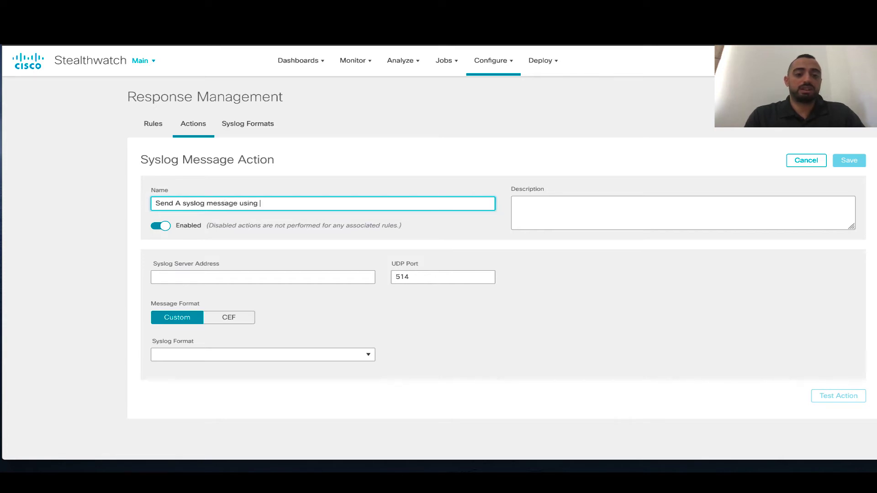
type("my custom format")
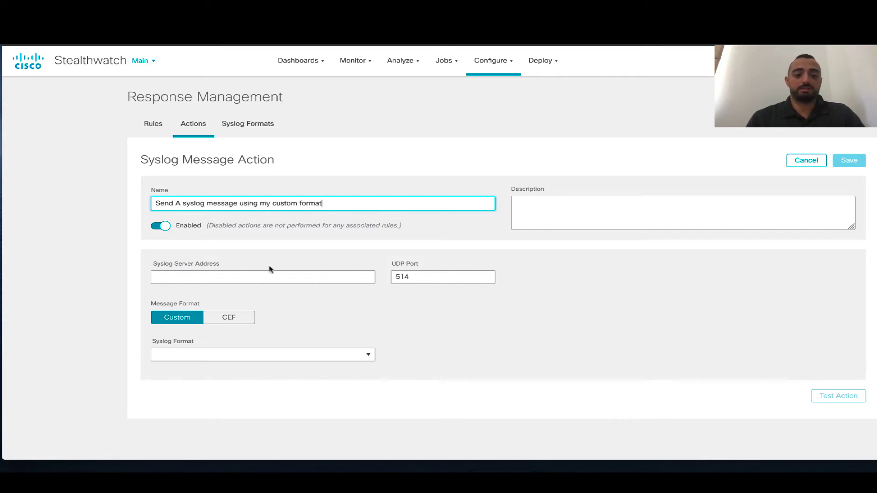
left_click(268, 276)
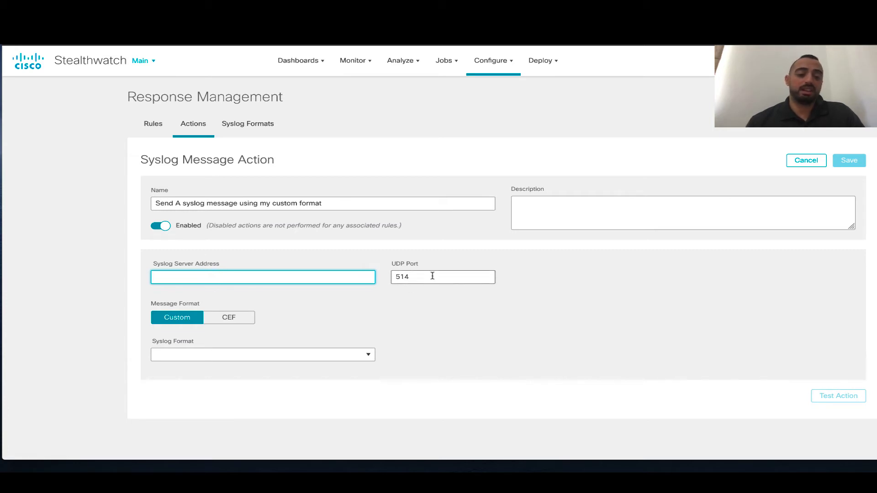
left_click(244, 318)
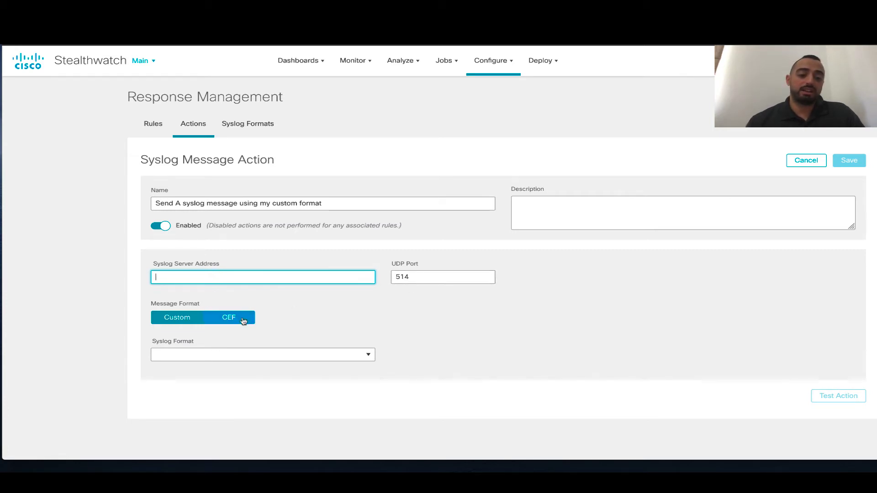
left_click(229, 359)
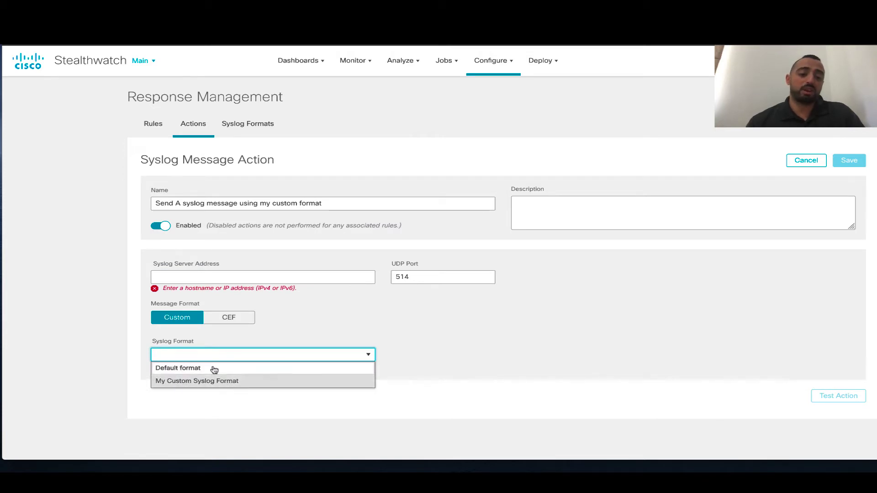
left_click(257, 333)
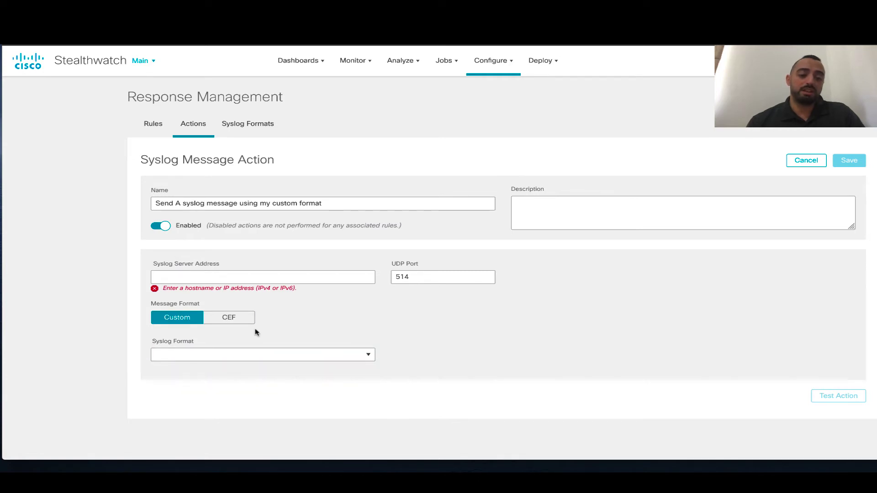
- Switch to the CEF message format to review its example note
left_click(222, 317)
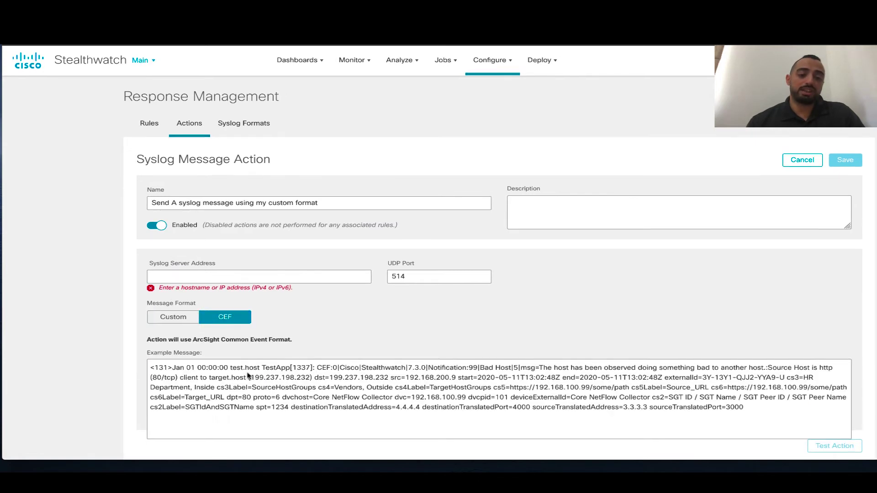
scroll(247, 374, "down", 1)
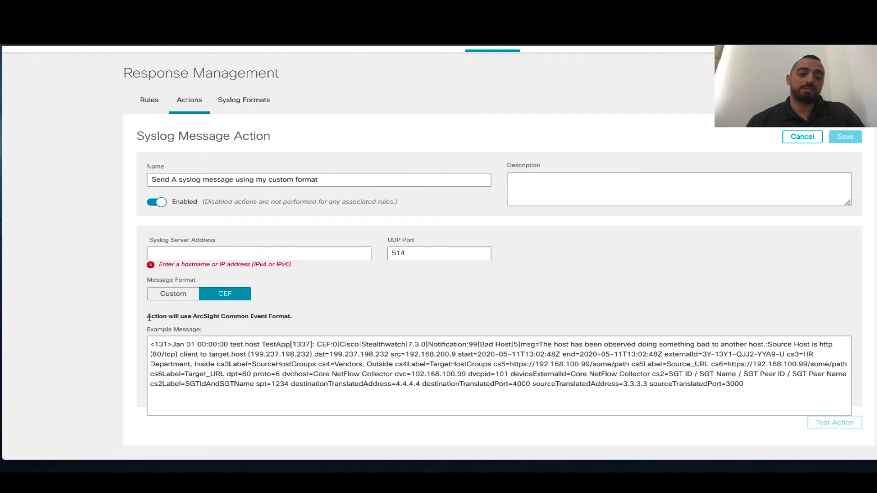
double_click(235, 317)
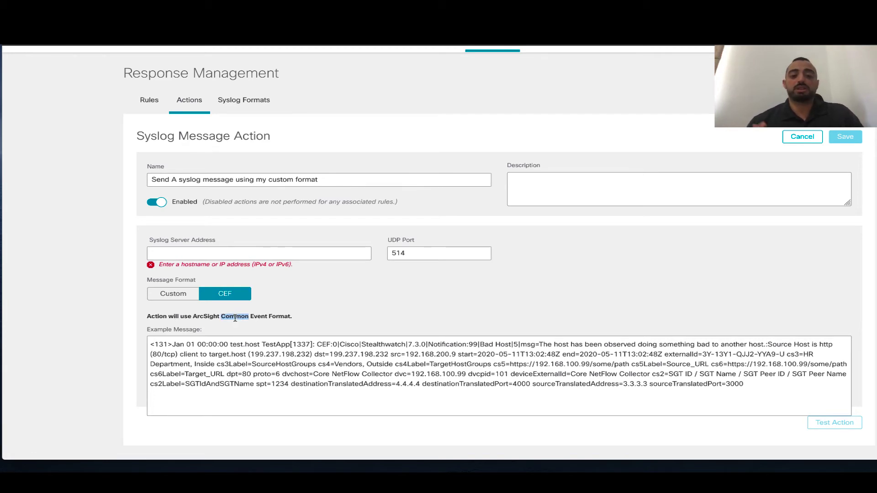
left_click(247, 415)
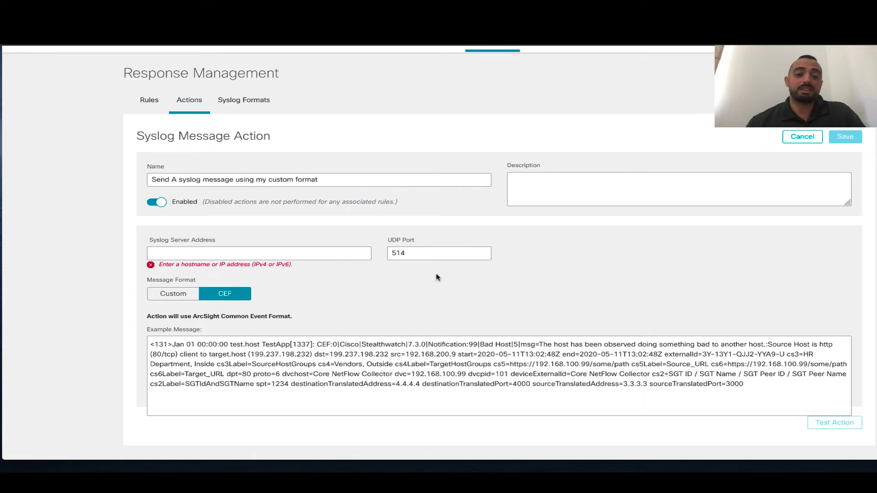
- Set the syslog server address to 10.10.10.10 and return to the Custom message format
left_click(234, 247)
type("10.10.")
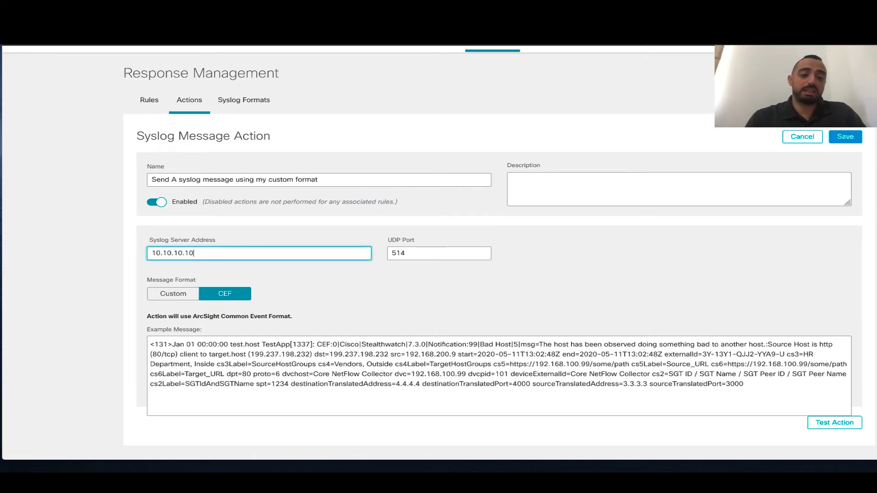
type("10.10")
left_click(166, 293)
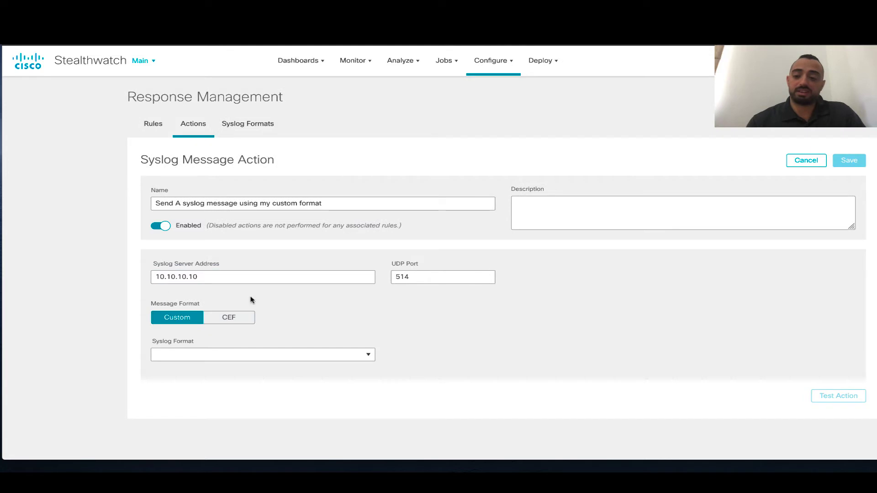
- Select My Custom Syslog Format, try a test message, then discard the action without saving
left_click(256, 359)
left_click(239, 382)
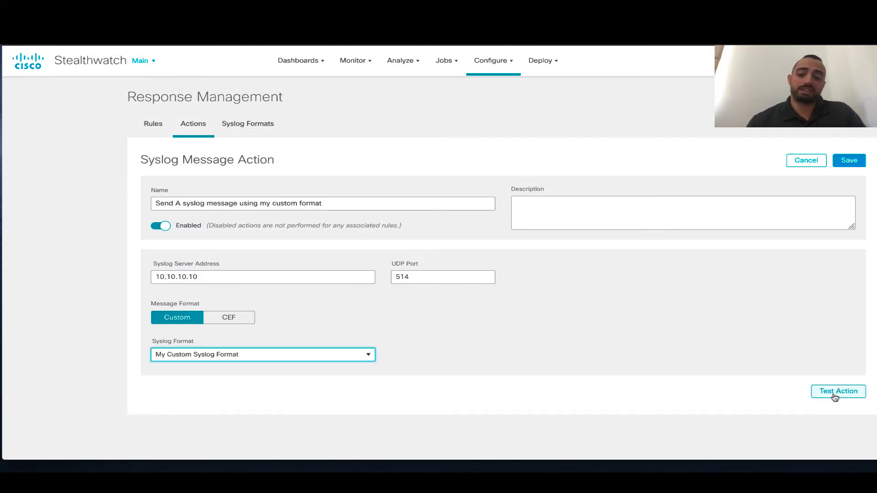
left_click(835, 396)
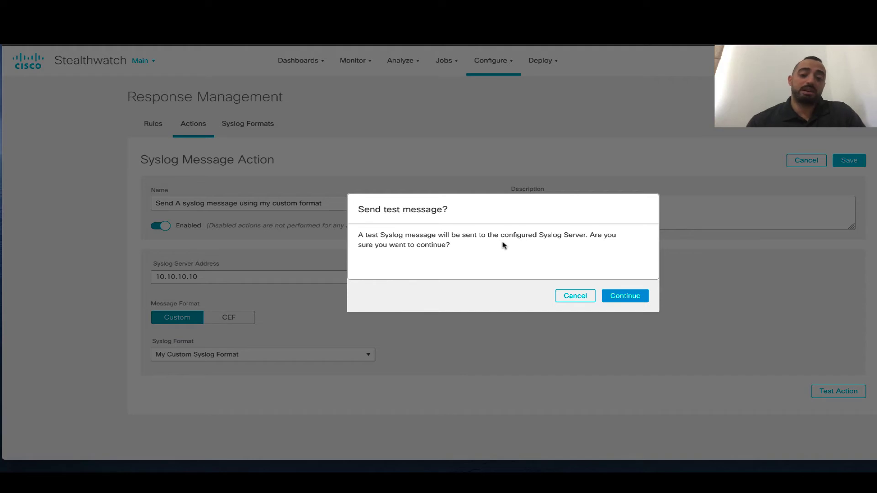
left_click(575, 296)
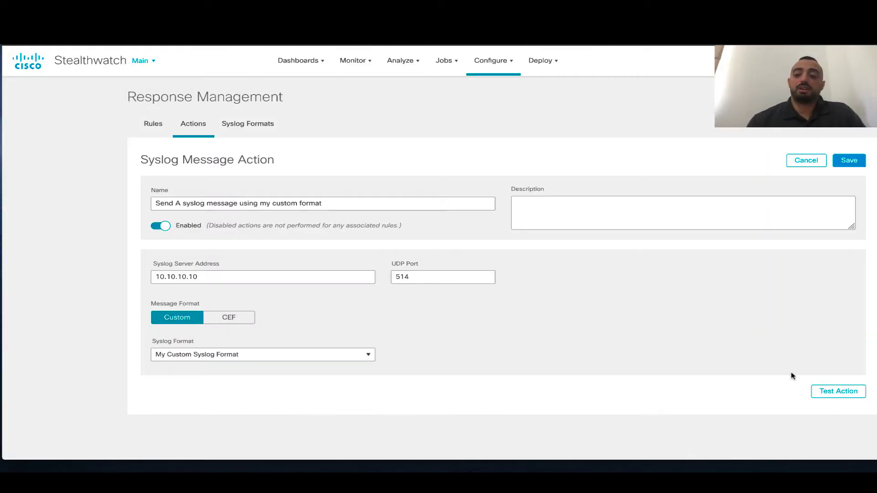
left_click(808, 166)
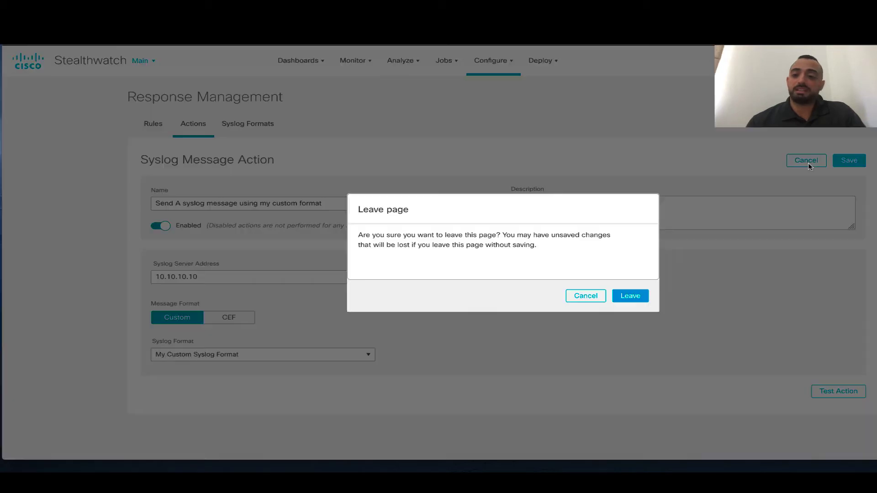
left_click(631, 296)
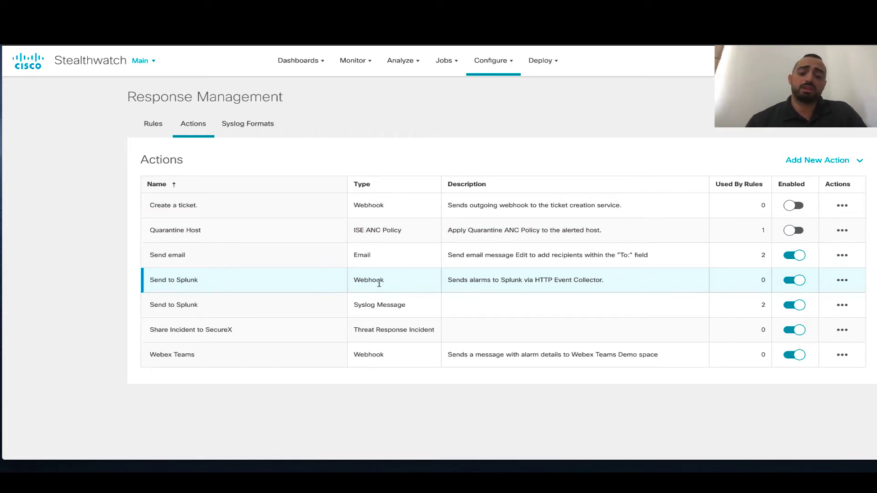
- Highlight the Webhook, Syslog Message and Threat Response Incident types, then open Share Incident to SecureX options
left_click_drag(362, 280, 398, 283)
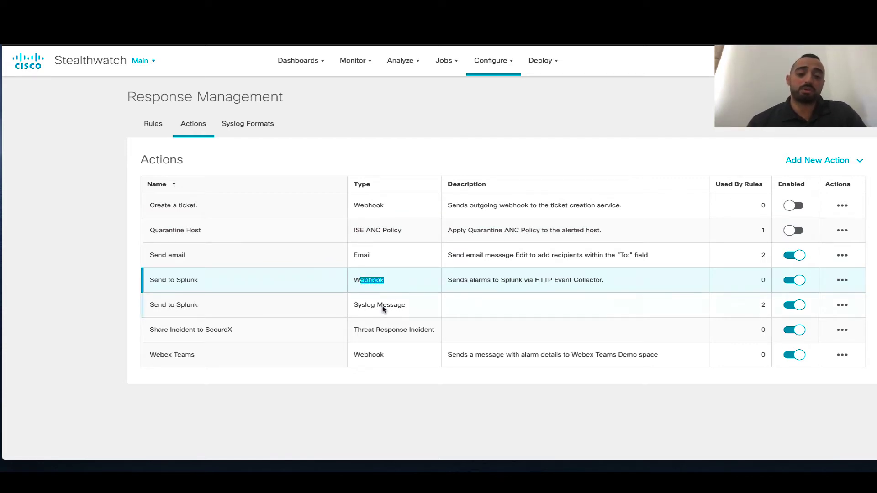
left_click_drag(359, 305, 416, 308)
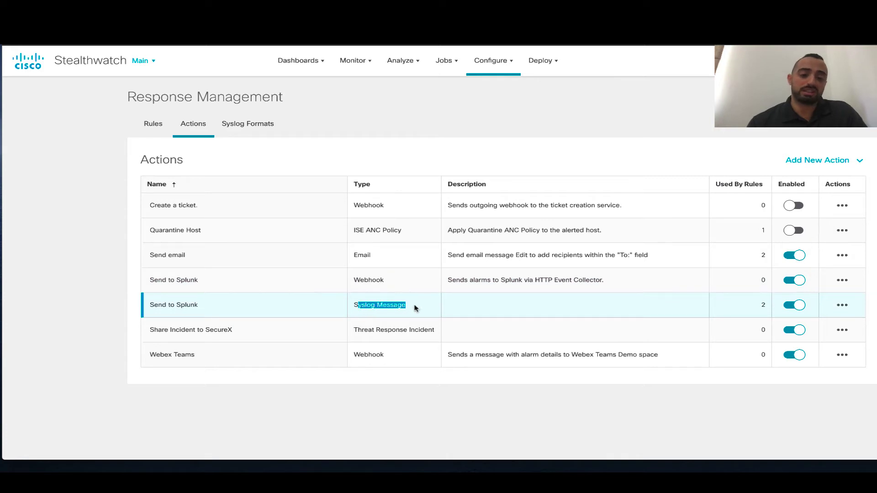
double_click(392, 329)
double_click(392, 329)
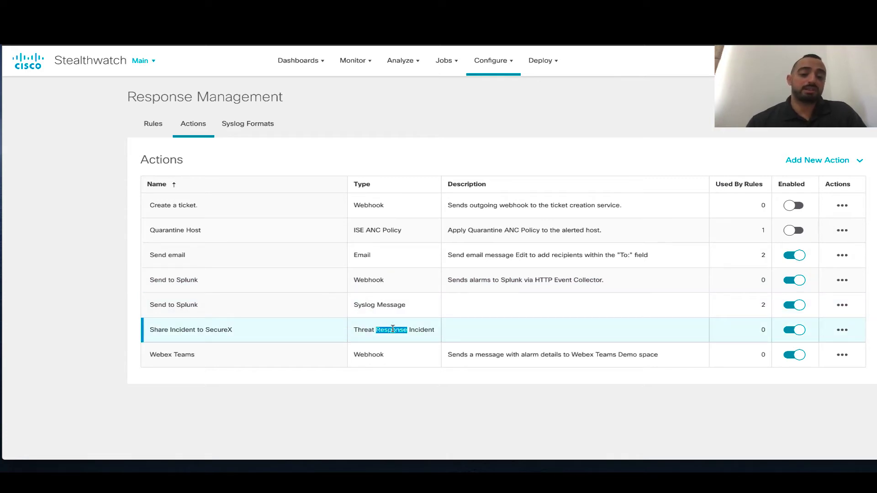
left_click(392, 329)
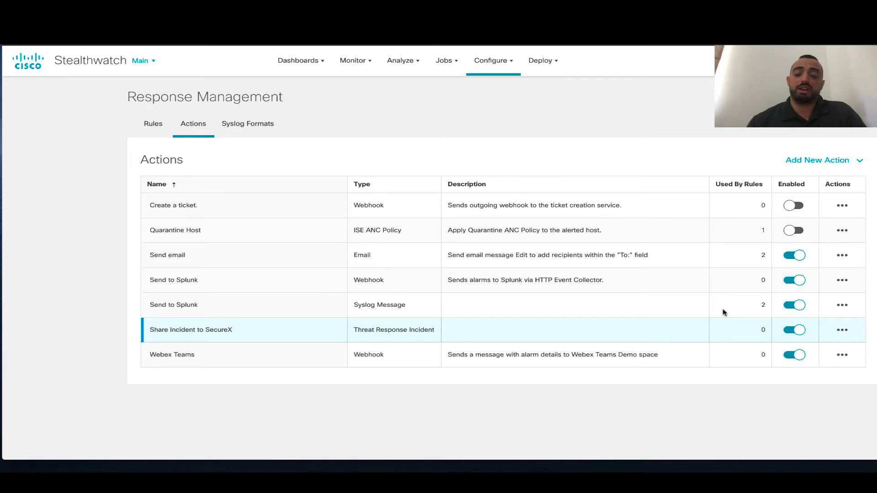
left_click(843, 331)
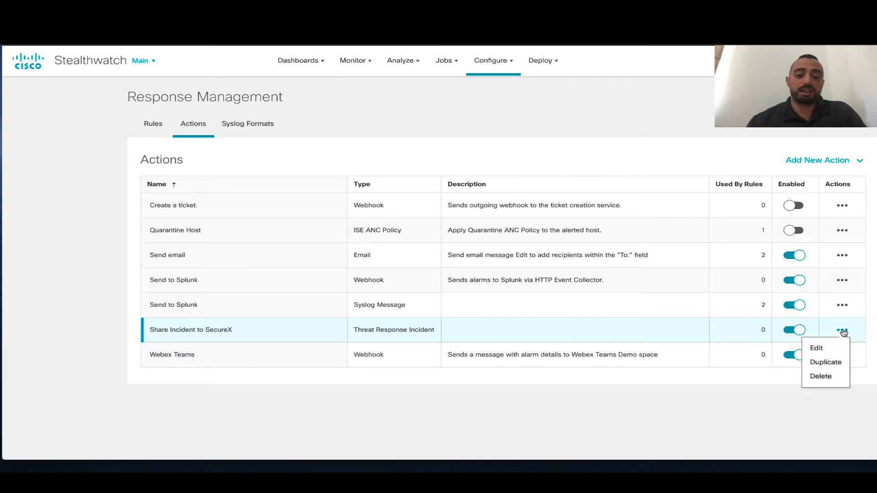
left_click(832, 350)
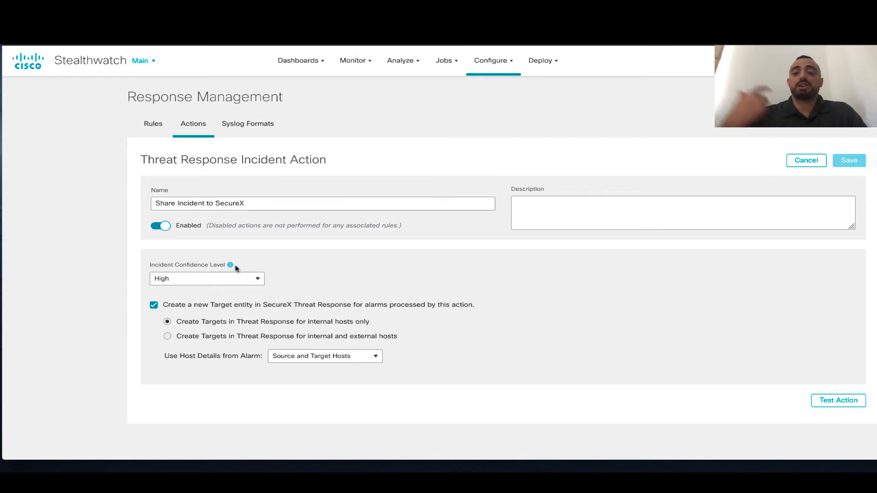
left_click(258, 281)
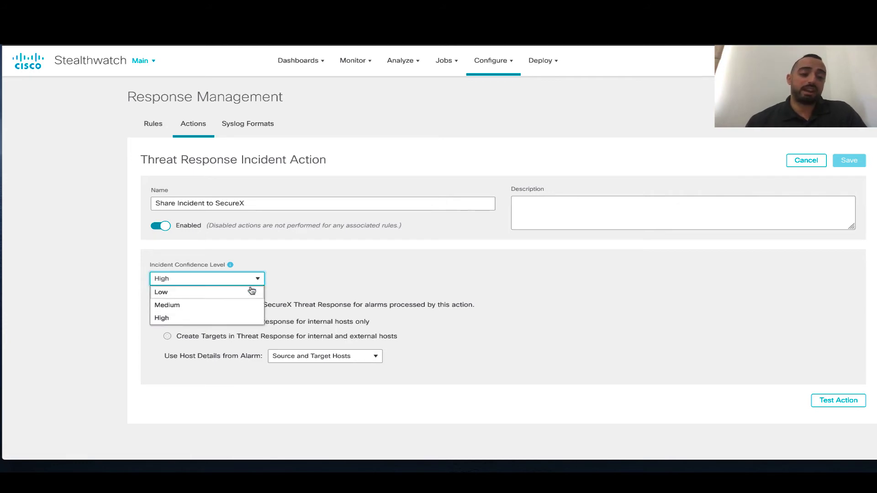
left_click(315, 272)
left_click(235, 282)
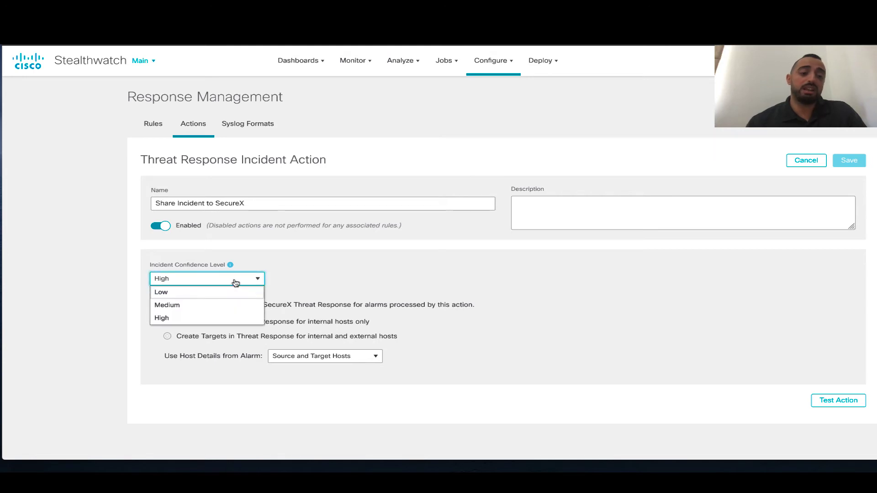
left_click(315, 281)
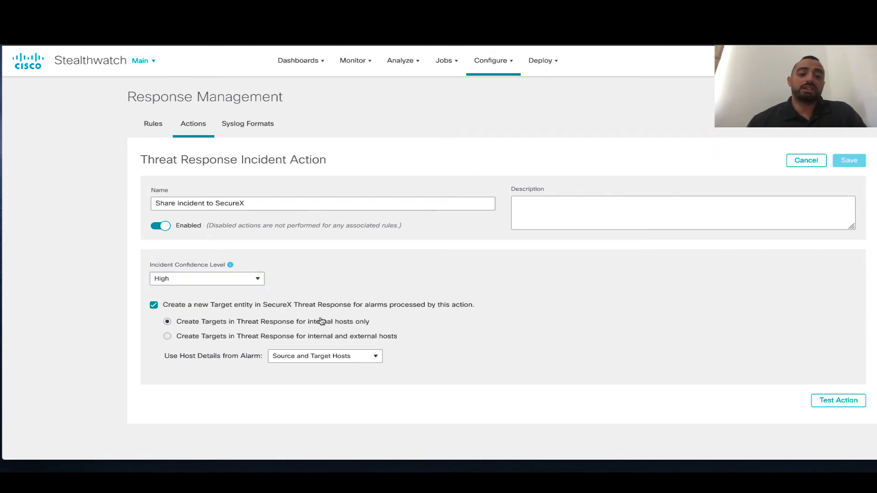
left_click(375, 357)
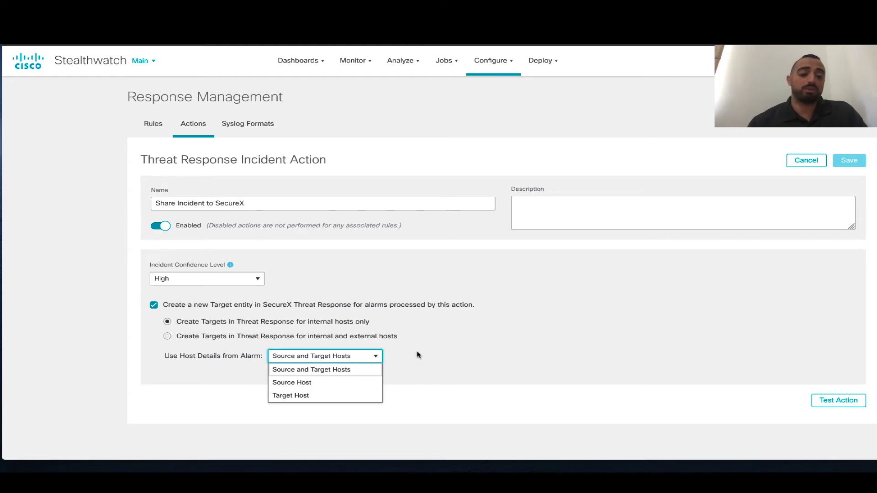
left_click(433, 356)
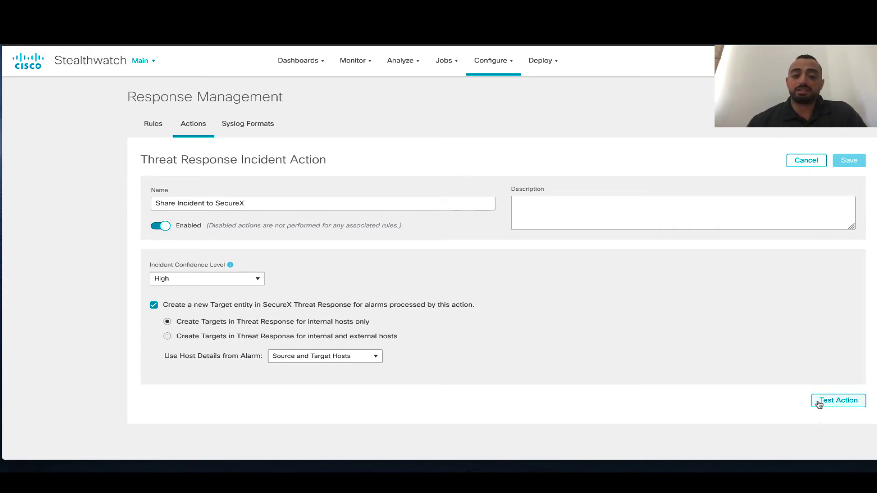
left_click(806, 165)
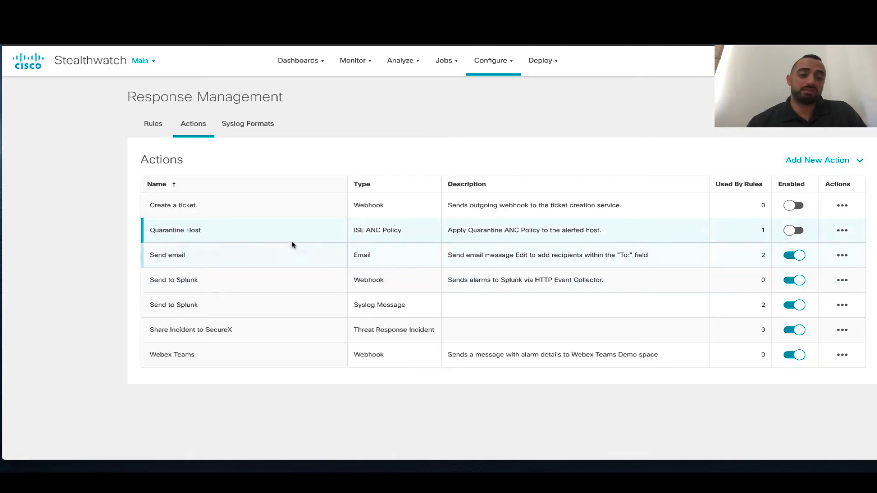
- Edit the Quarantine Host action and check the ANC policies offered on the ise18 cluster
left_click(842, 230)
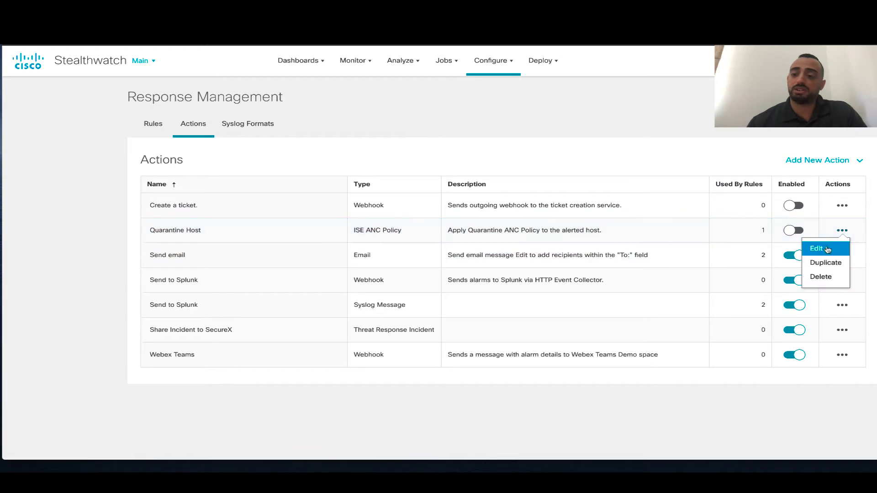
left_click(827, 248)
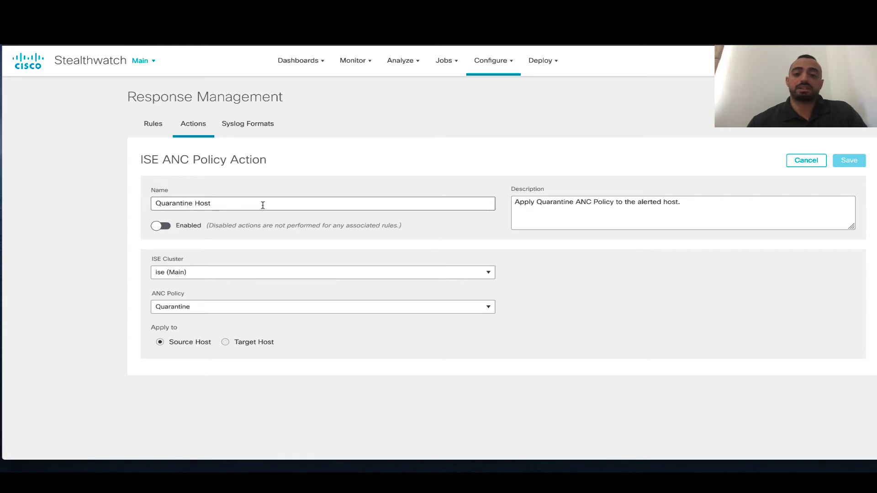
left_click(326, 274)
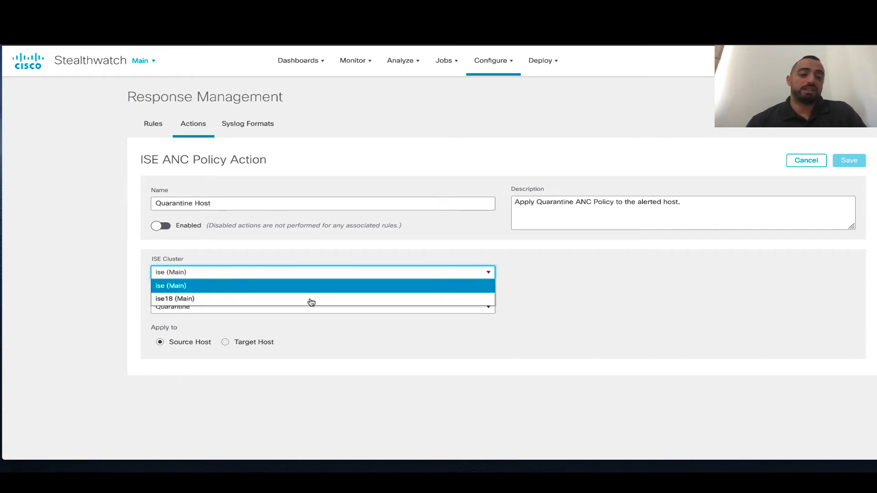
left_click(229, 300)
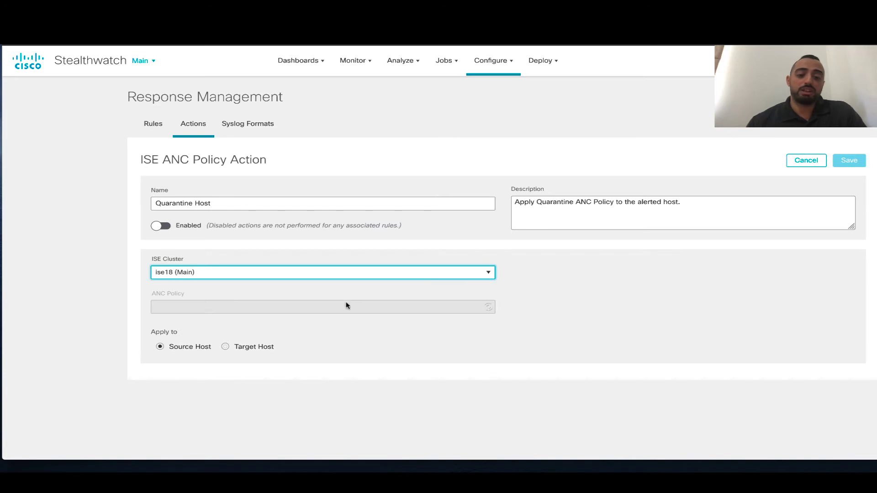
left_click(223, 308)
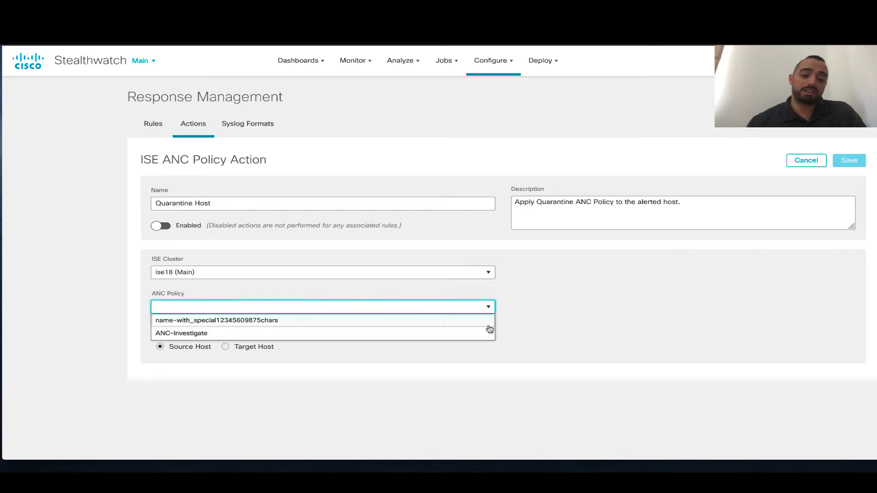
left_click(341, 290)
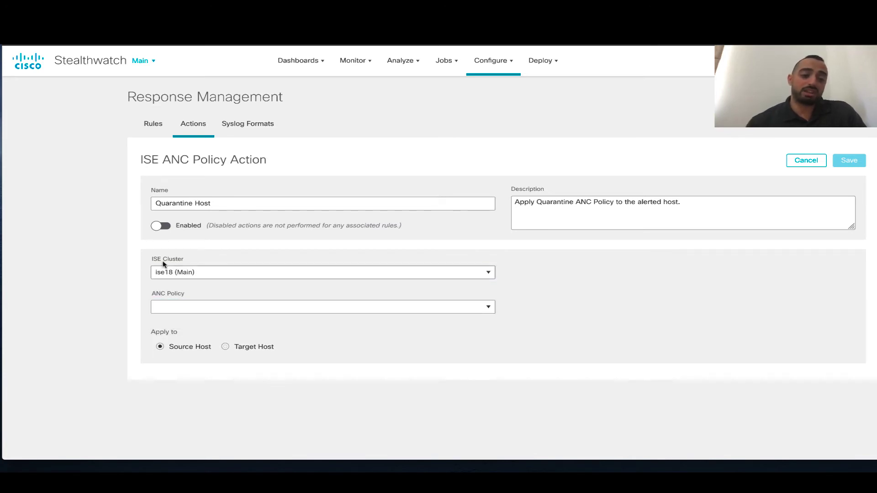
left_click(209, 309)
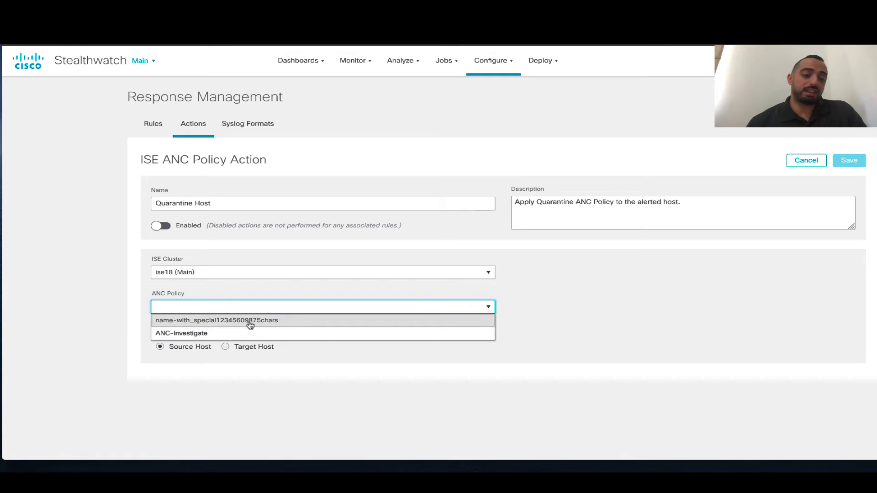
left_click(269, 295)
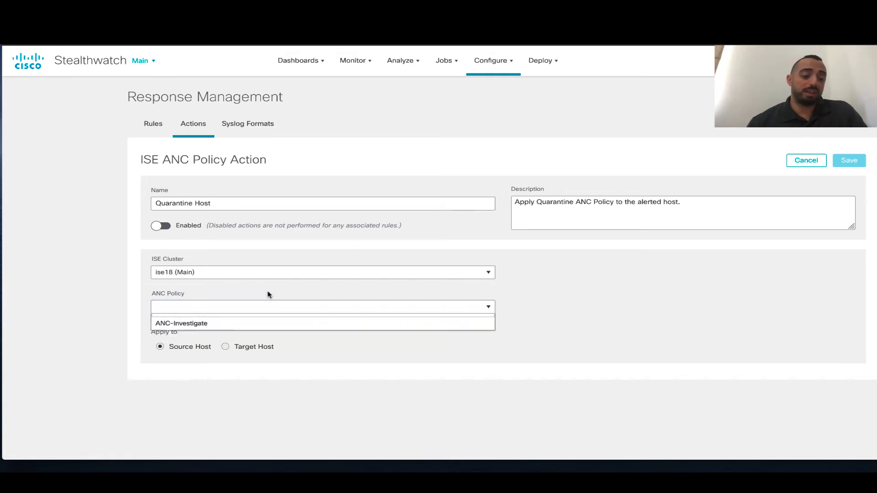
- Restore the ise (Main) cluster, keep Quarantine on the source host, and cancel without saving
left_click(285, 278)
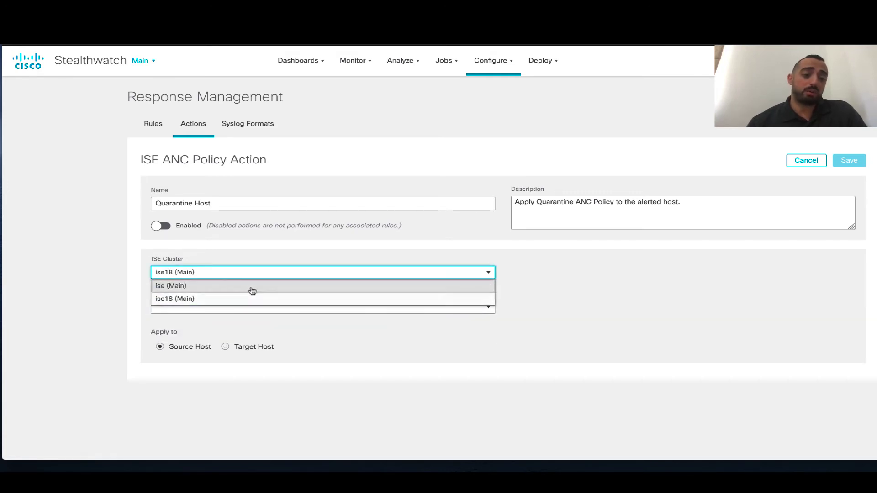
left_click(251, 287)
left_click(232, 309)
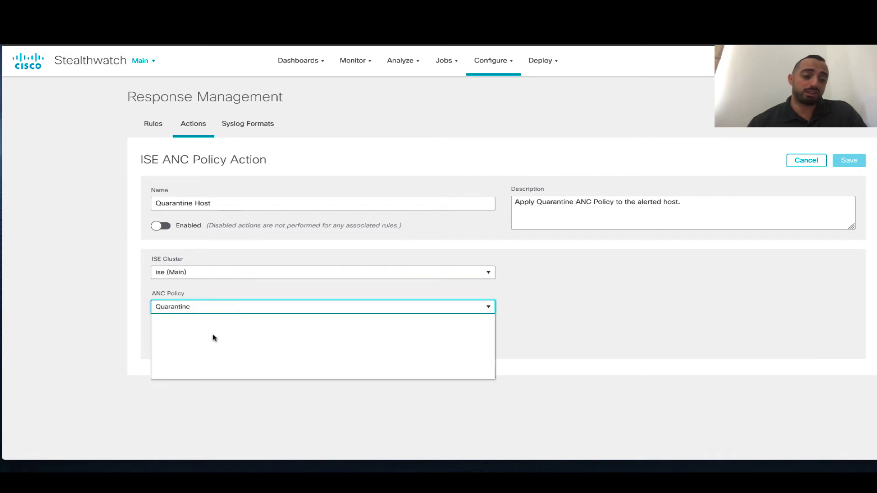
left_click(235, 312)
left_click(235, 312)
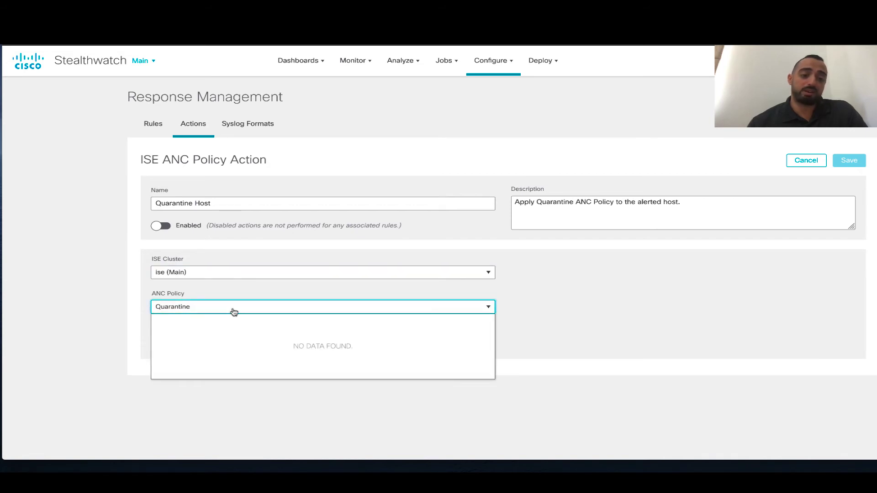
left_click(557, 340)
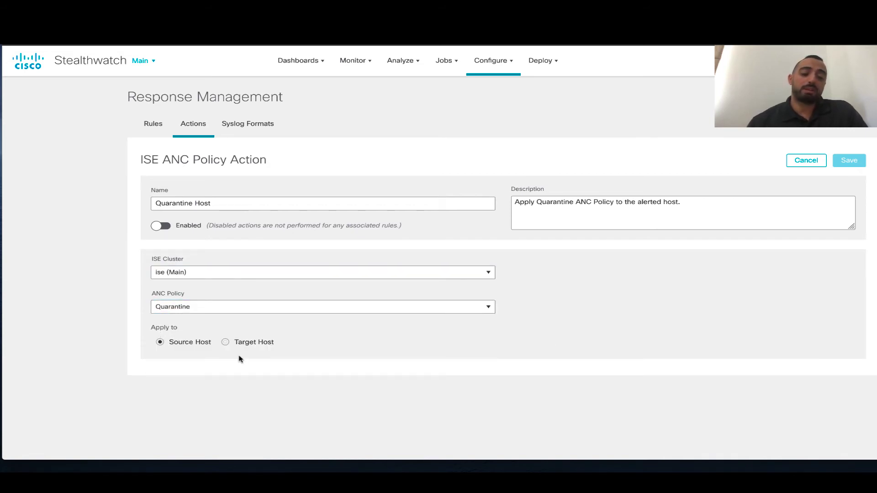
left_click(225, 344)
left_click(182, 345)
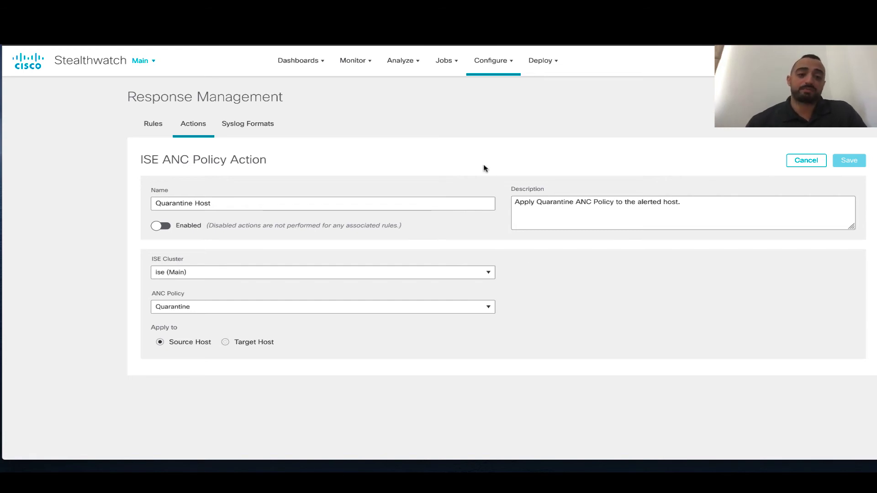
left_click(809, 160)
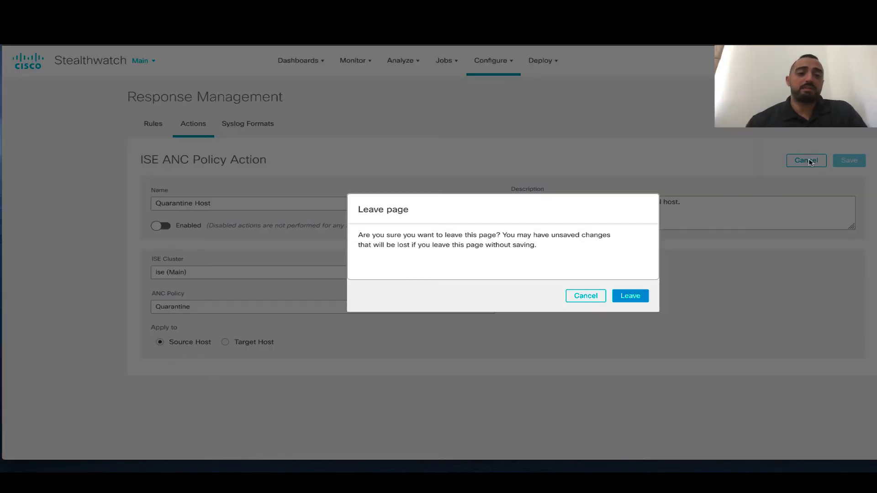
- Discard the action edits and create a new Host Alarm rule from the rules list
left_click(642, 299)
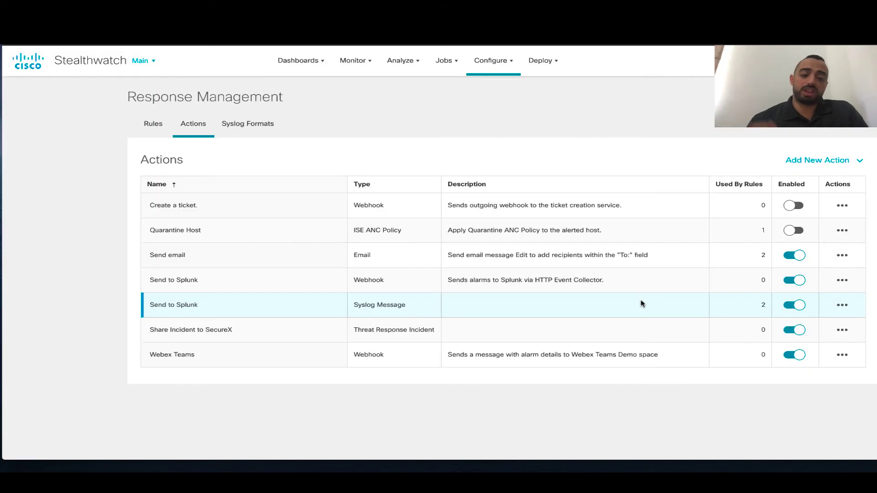
left_click(141, 138)
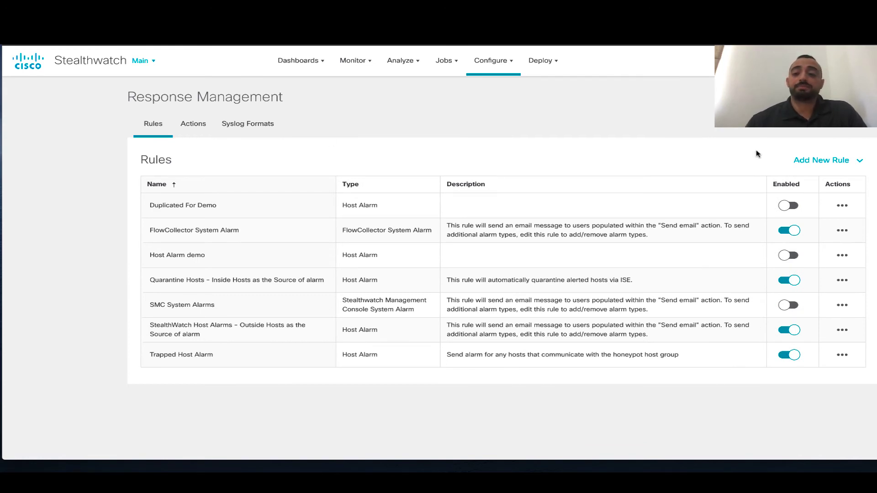
left_click(820, 163)
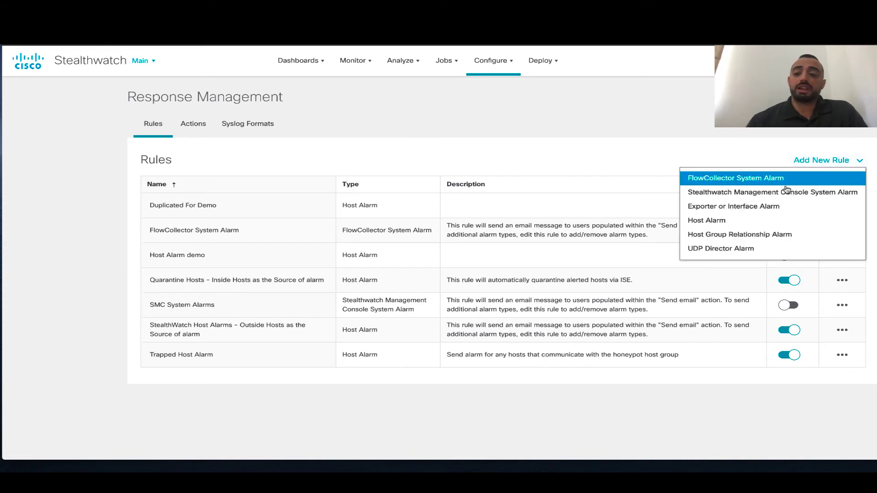
left_click(776, 222)
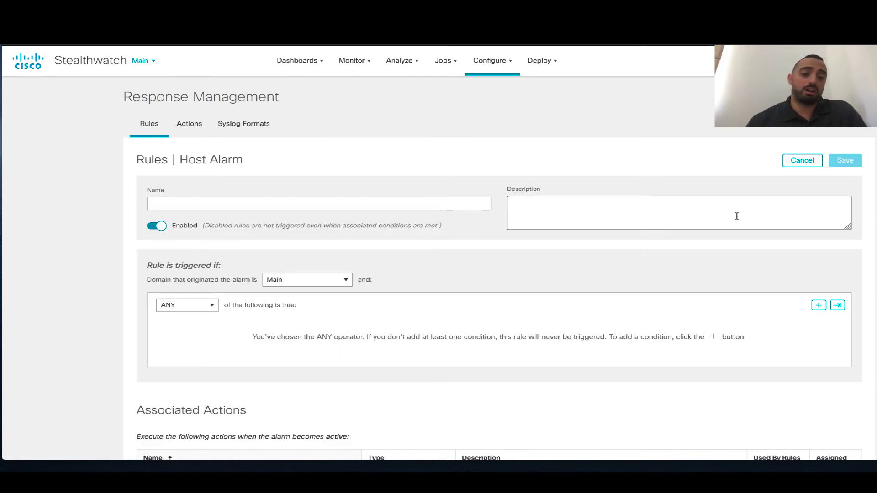
scroll(459, 308, "down", 6)
scroll(458, 307, "up", 5)
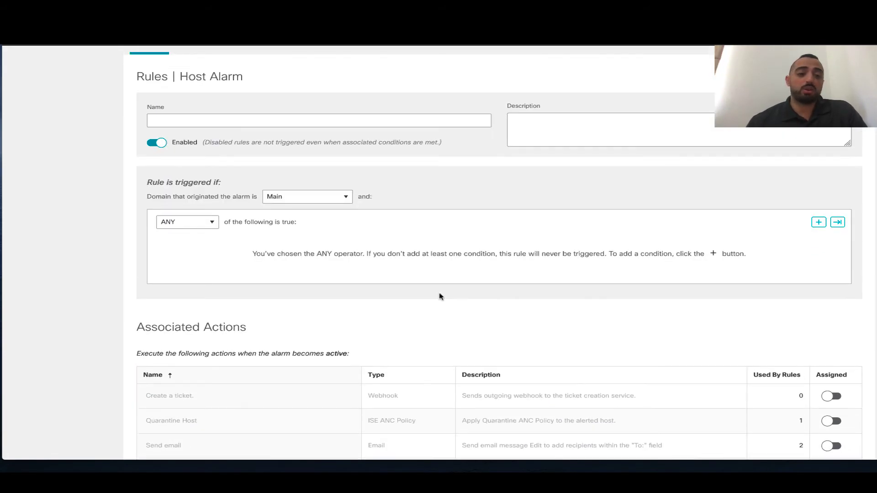
- Name the rule 'Remote and Local Employee C&C'
left_click(207, 155)
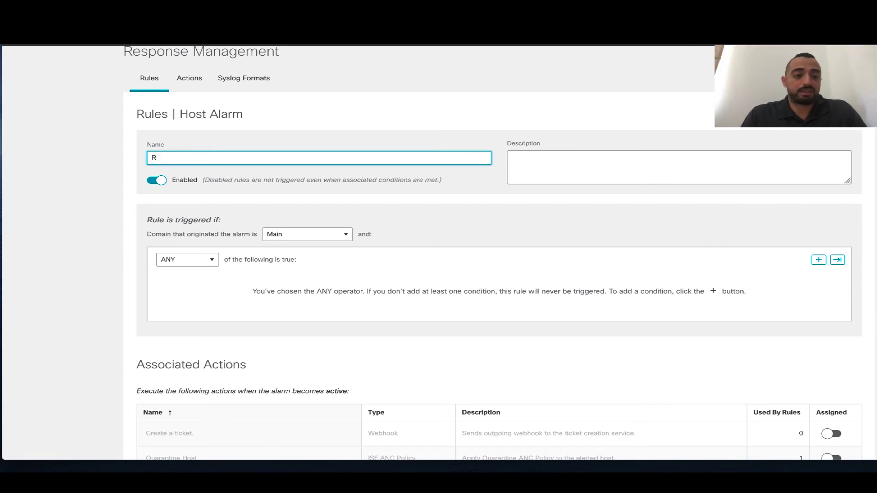
type("ote and ")
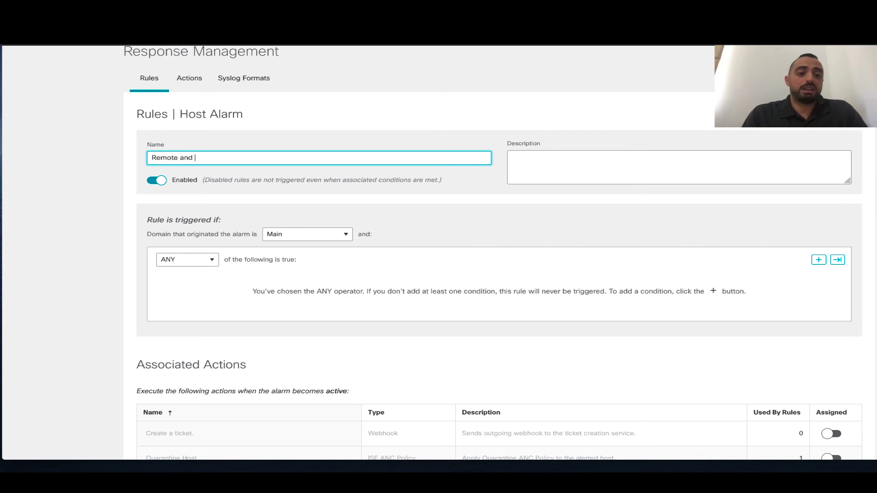
type("Local Employee")
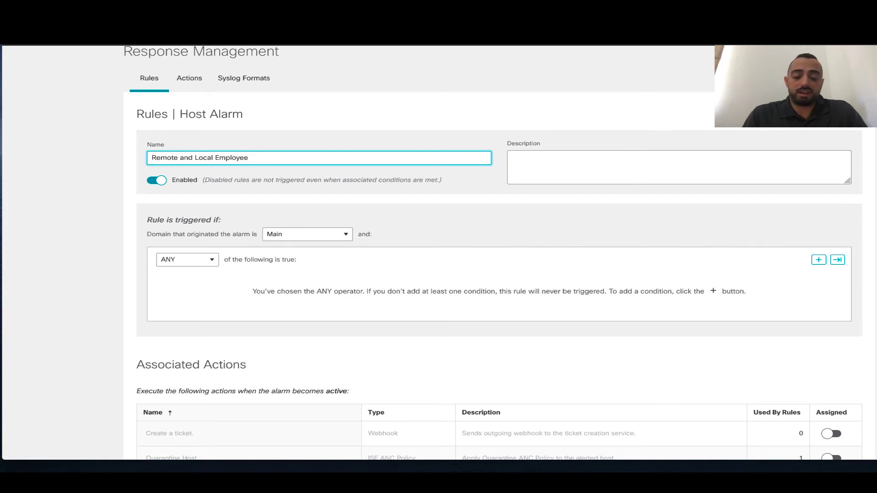
type(" C&C")
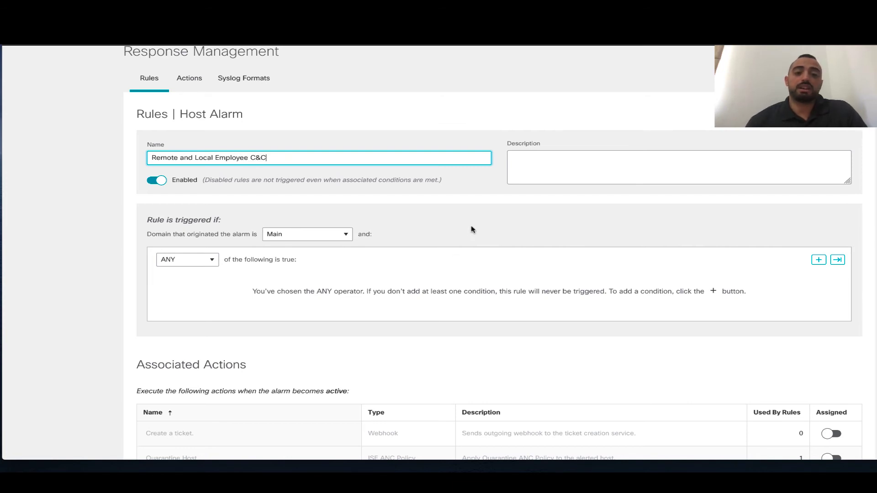
left_click(450, 225)
scroll(301, 289, "down", 1)
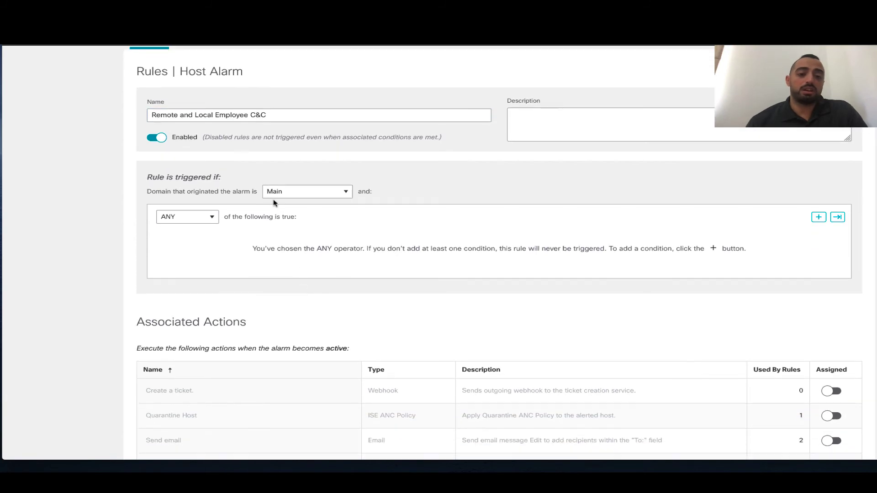
left_click(327, 194)
- Keep the Main domain and ANY operator, then add a source-host Host Group condition
left_click(327, 193)
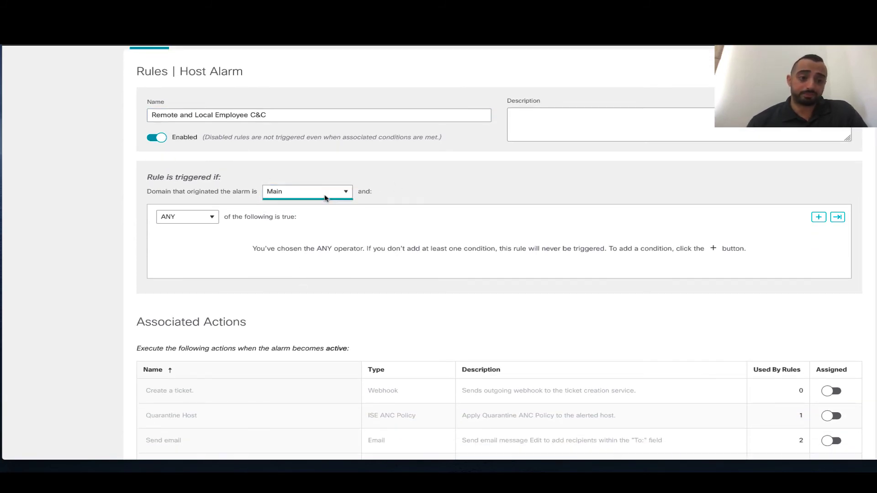
left_click(214, 217)
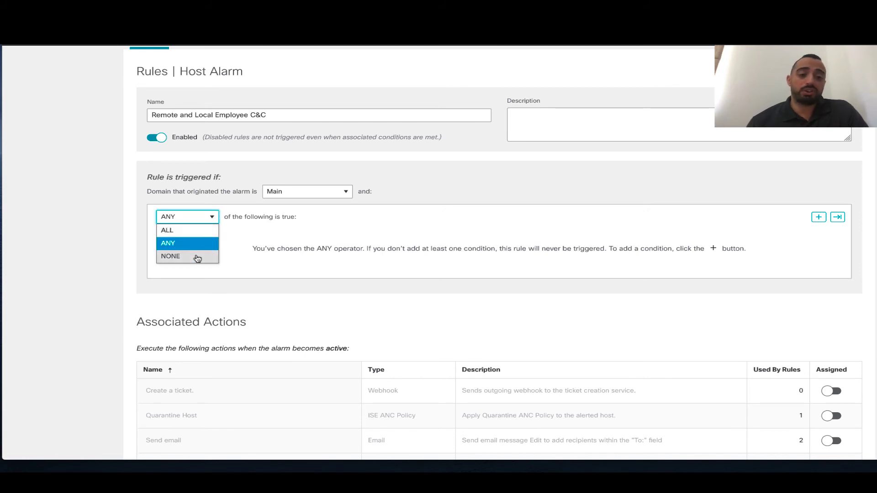
left_click(280, 233)
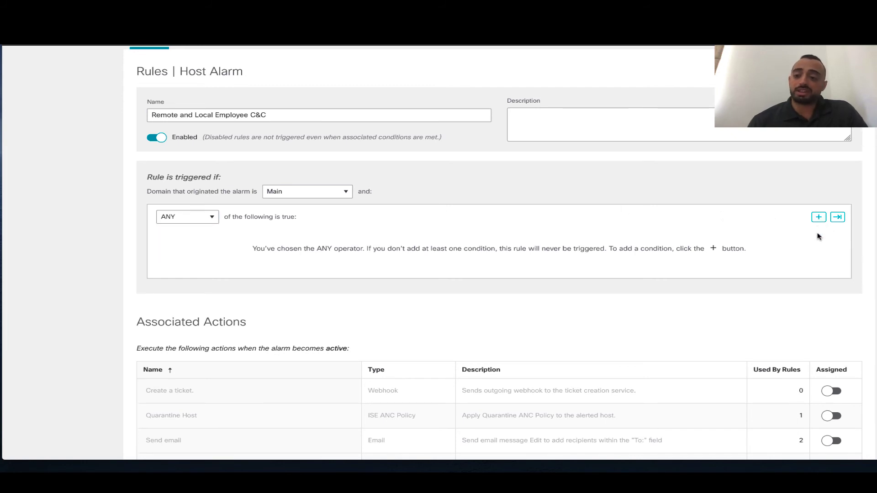
left_click(819, 218)
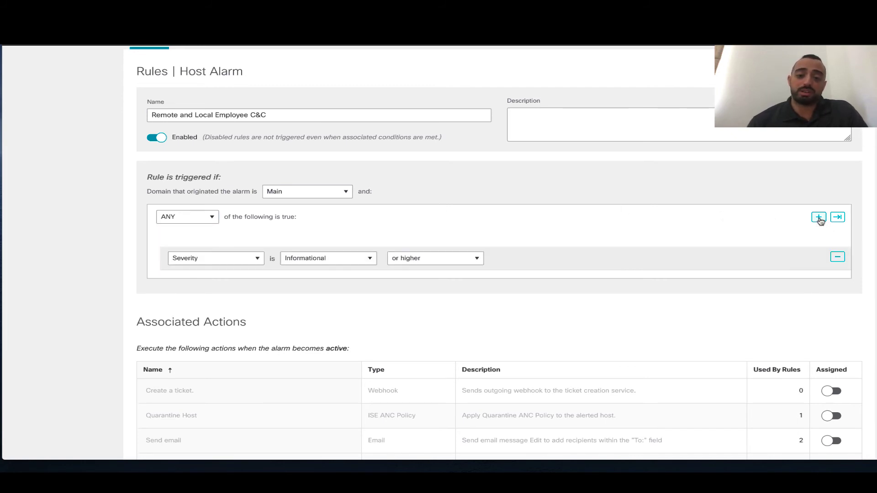
left_click(235, 257)
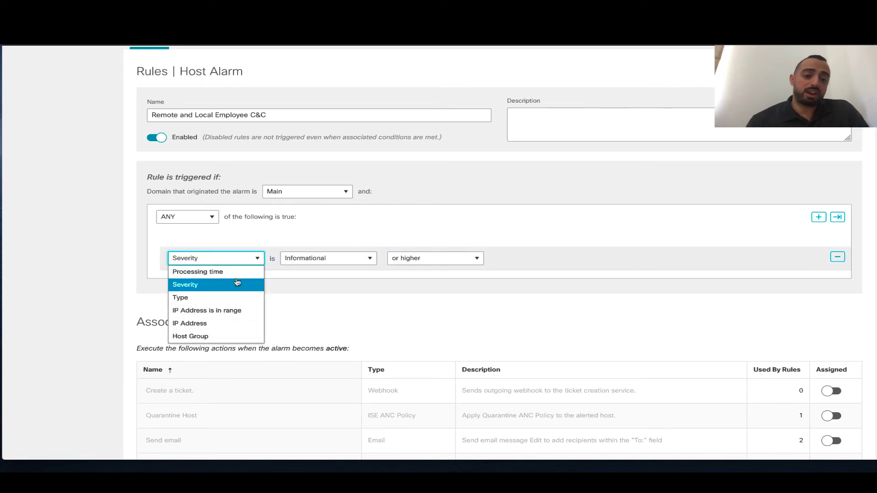
left_click(218, 337)
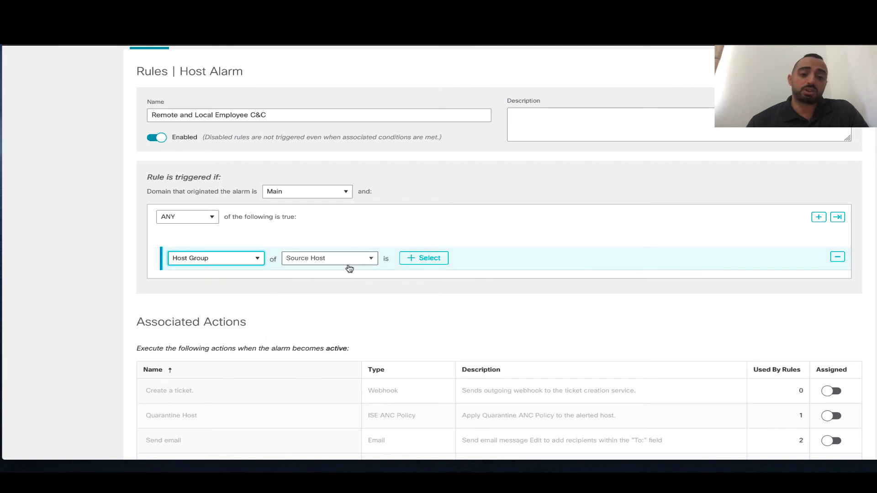
left_click(425, 258)
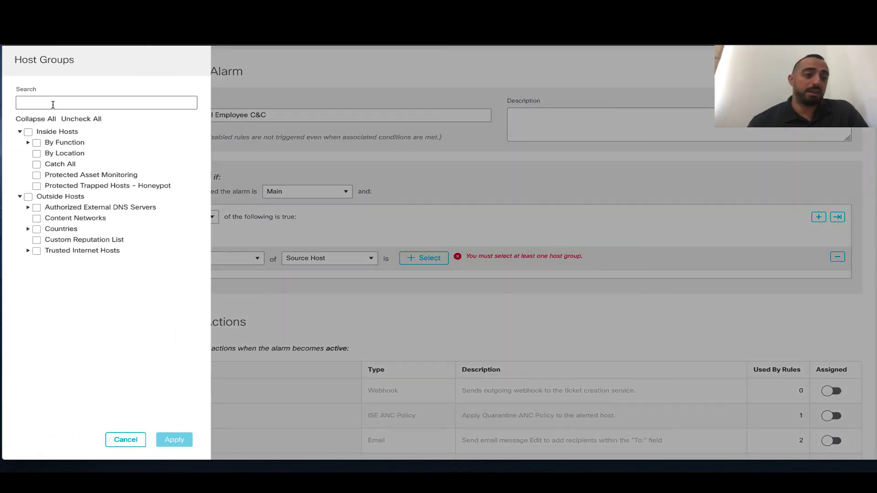
- Search 'Emplo' and select Employee VPN, Employee Wireless and Employee Wired as source groups
left_click(53, 105)
type("Em")
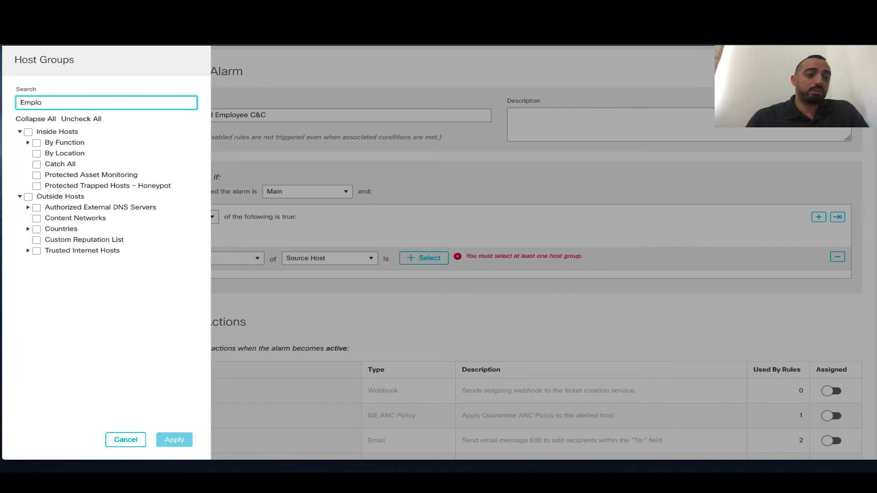
type("plo")
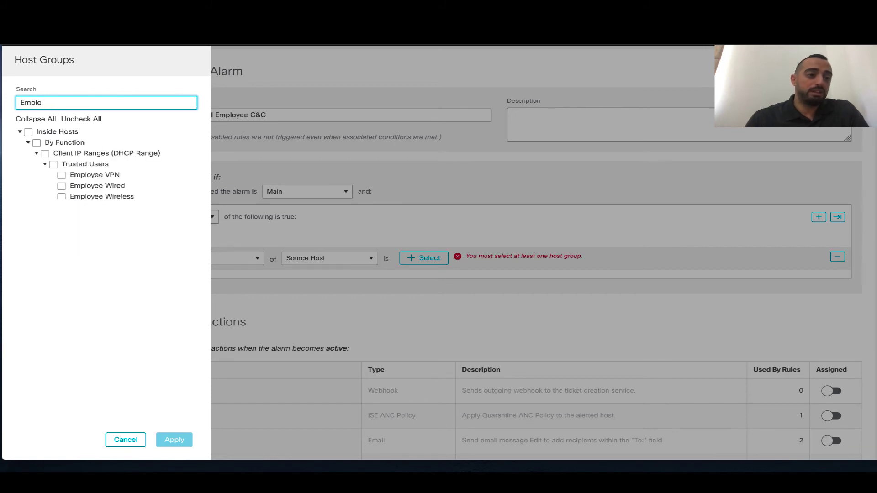
left_click(61, 176)
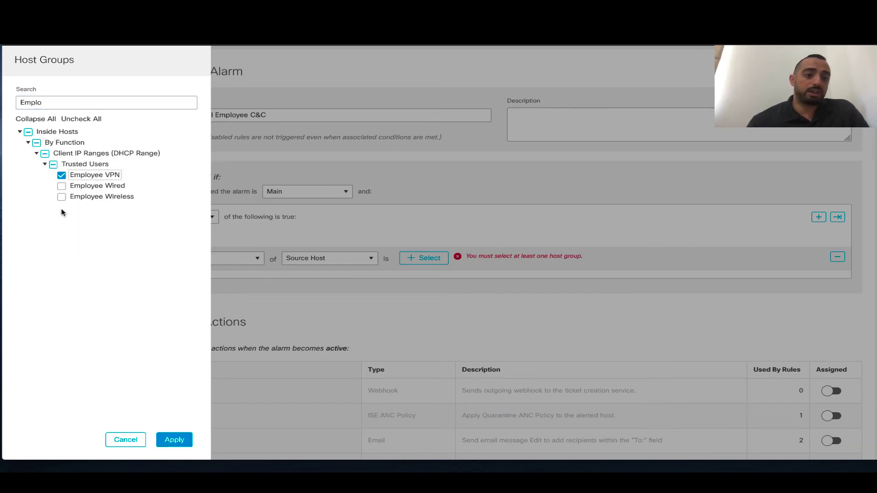
left_click(62, 197)
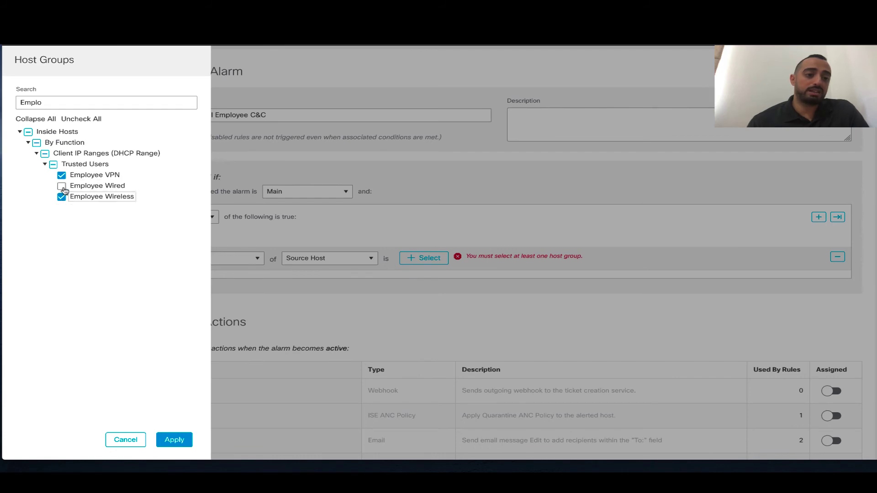
left_click(61, 186)
left_click(169, 442)
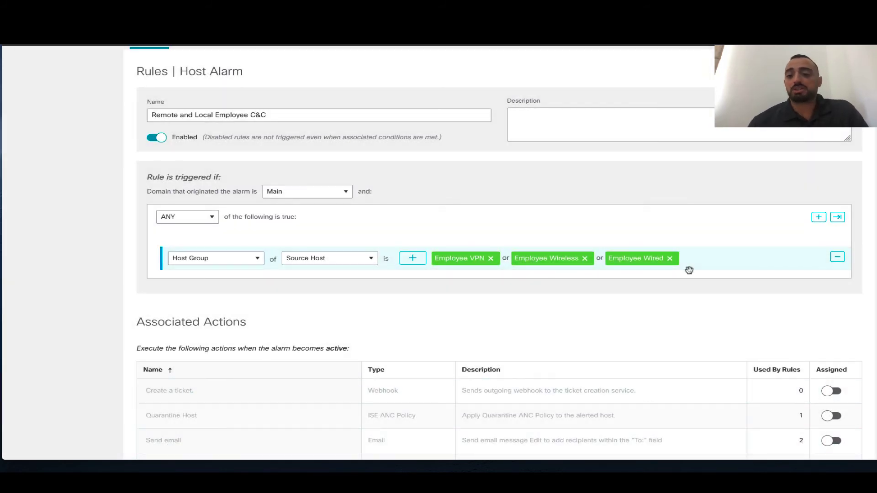
- Add a second condition and require ALL conditions to be true
left_click(821, 221)
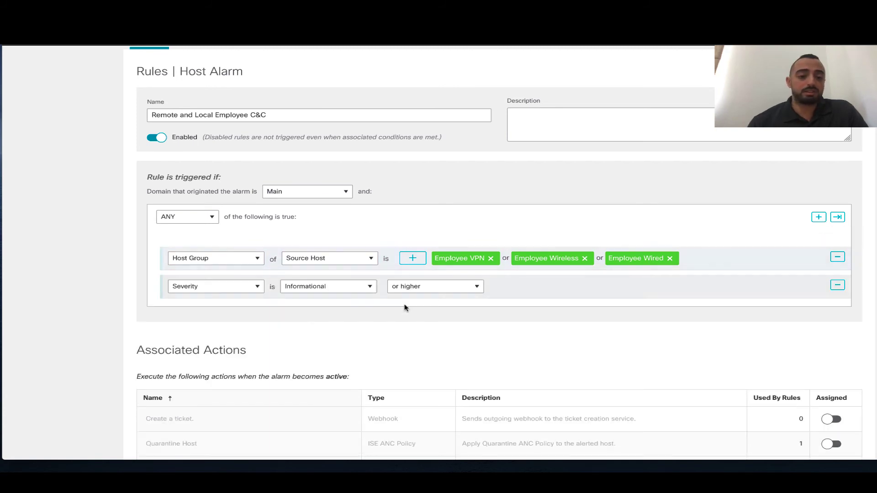
left_click(251, 287)
left_click(196, 217)
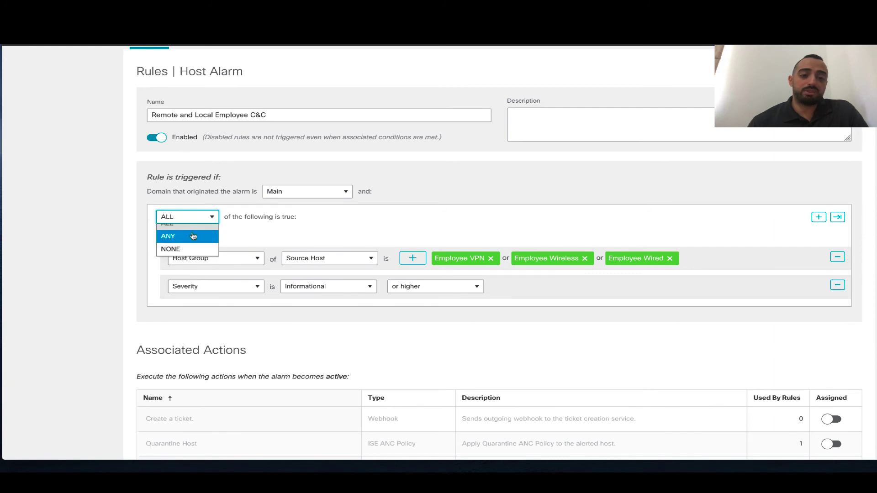
left_click(201, 234)
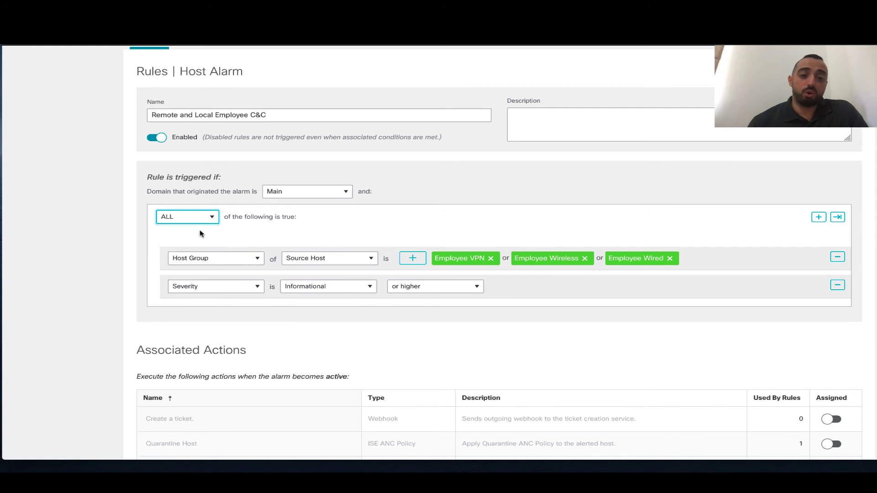
- Set the second condition to Type Bot Infected Host - Successful C&C Activity and add a nested ANY group
left_click(254, 289)
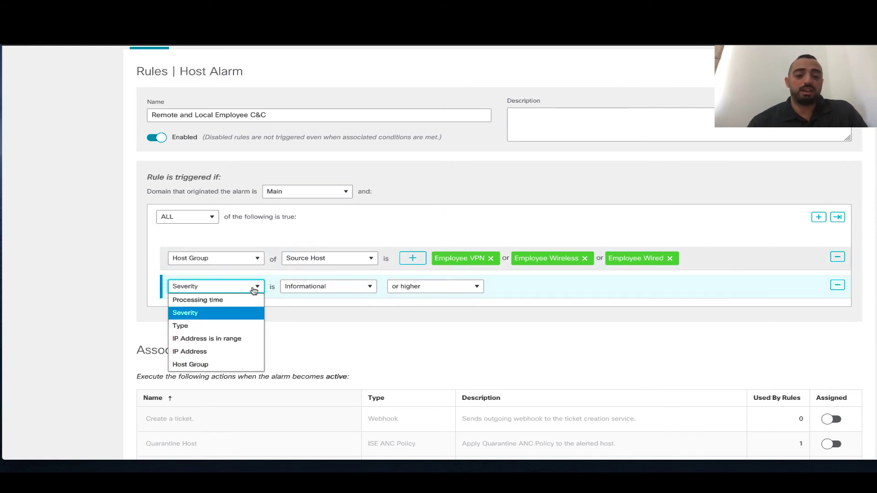
scroll(218, 366, "down", 1)
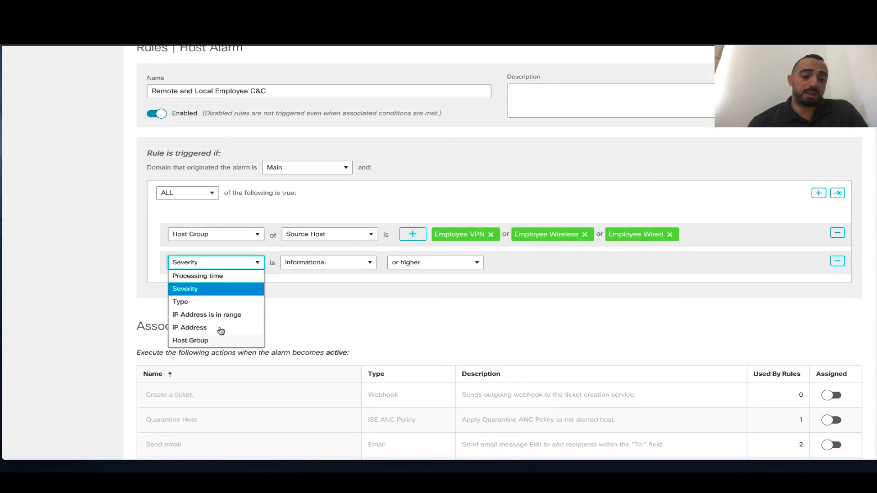
left_click(234, 302)
left_click(361, 267)
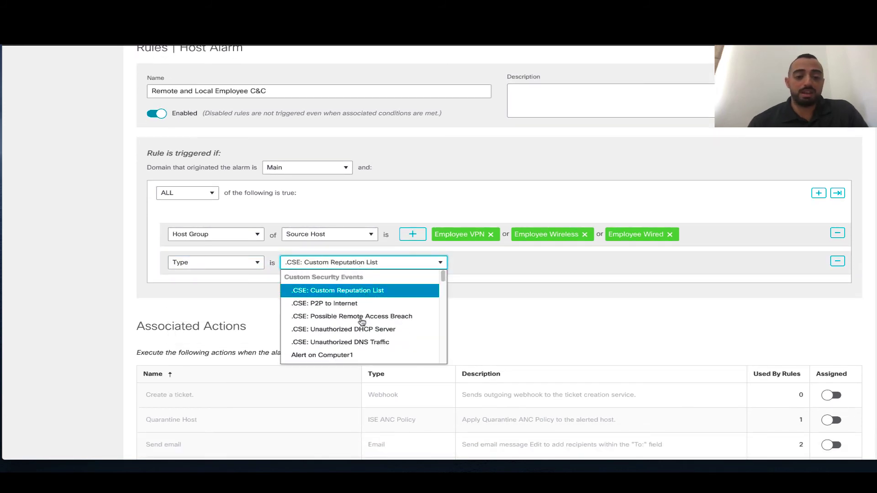
scroll(360, 333, "down", 1)
scroll(361, 329, "up", 1)
scroll(365, 350, "down", 1)
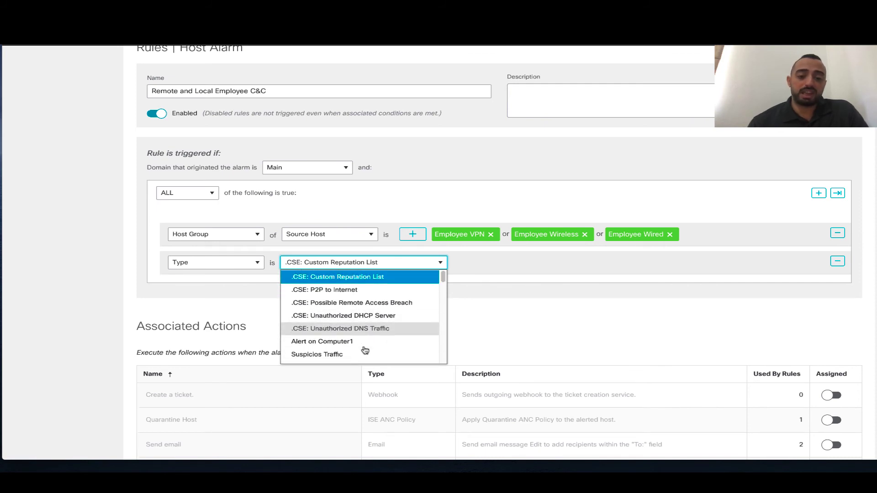
scroll(364, 350, "down", 2)
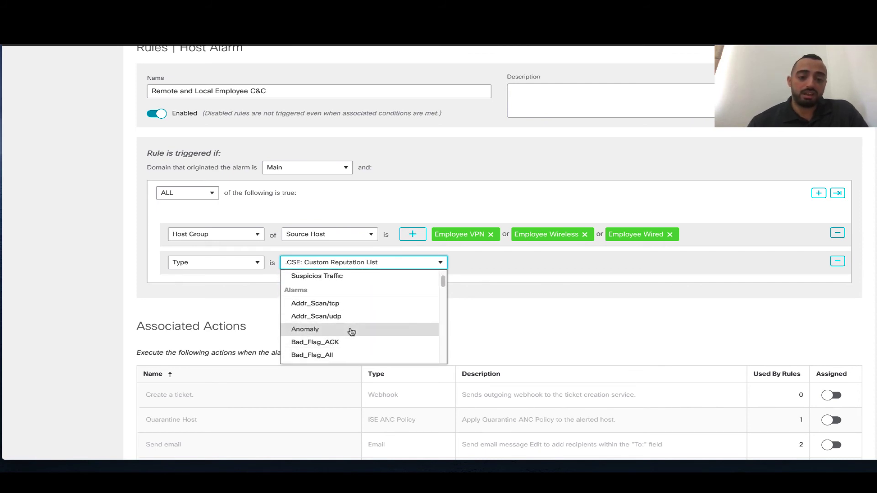
scroll(352, 333, "down", 3)
scroll(352, 333, "up", 1)
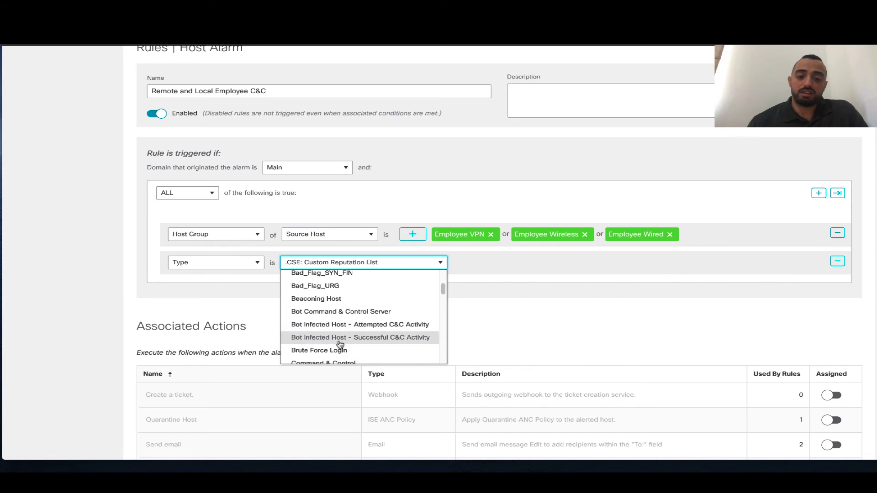
left_click(353, 337)
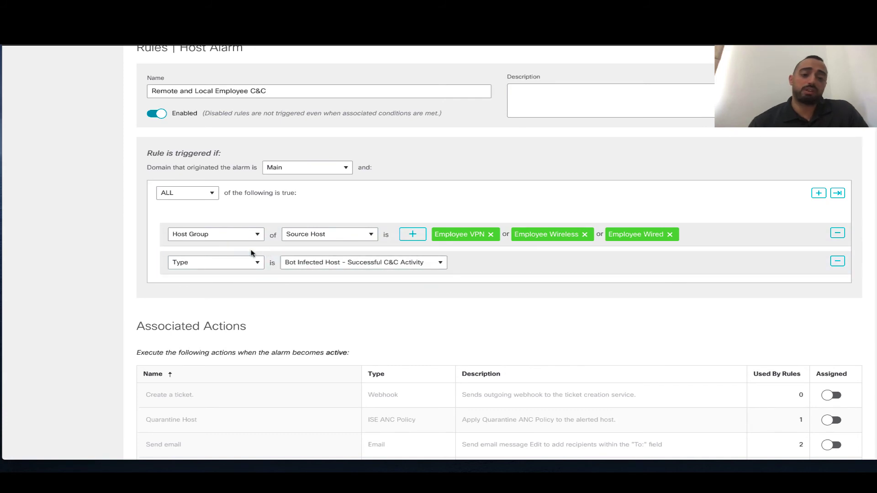
left_click(839, 194)
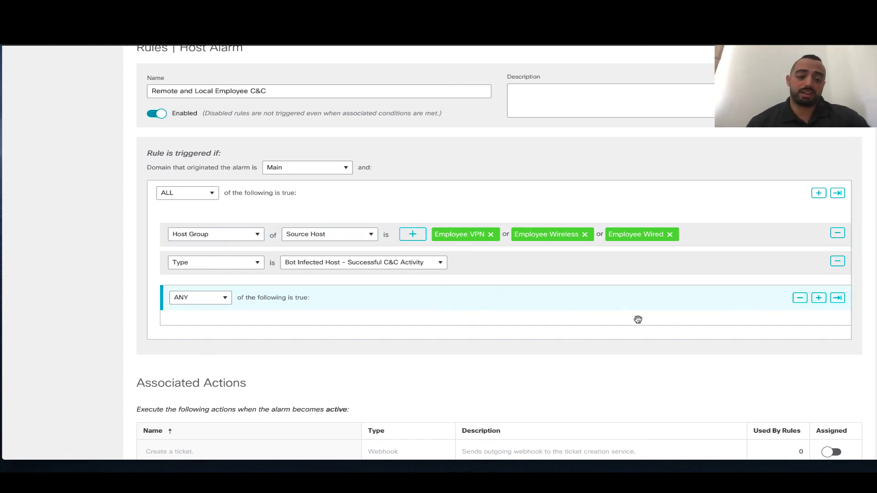
scroll(638, 319, "down", 4)
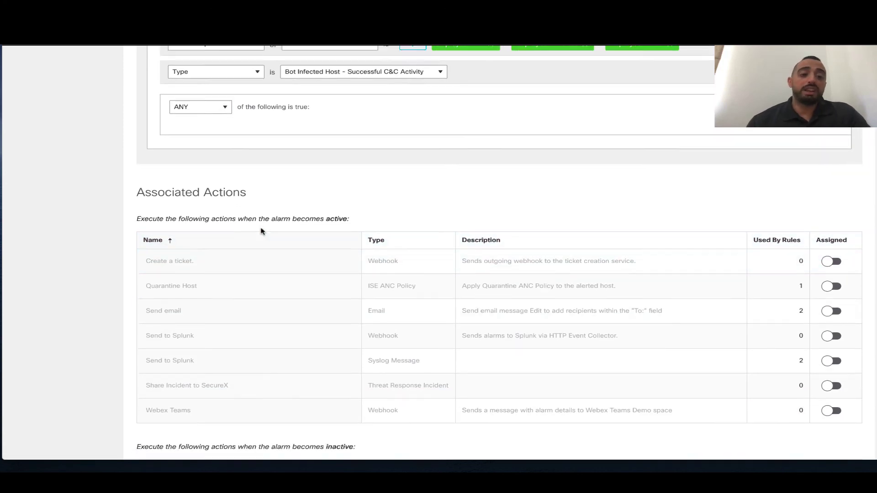
scroll(261, 230, "down", 1)
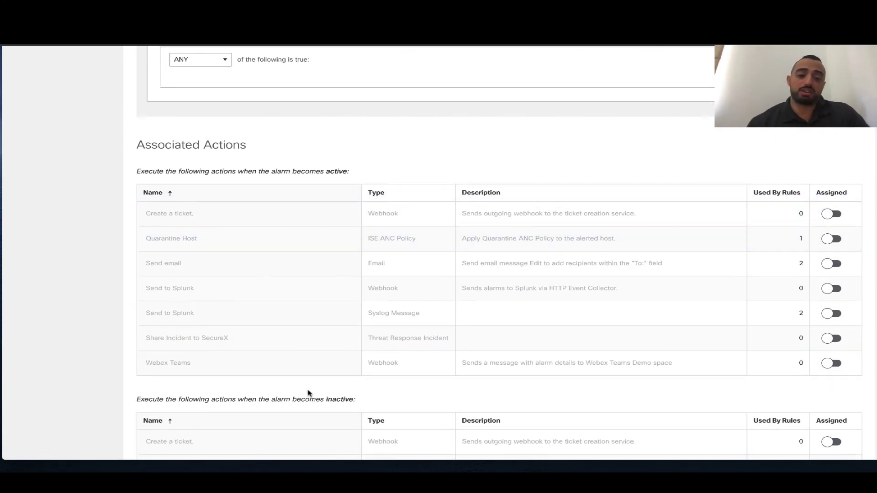
scroll(296, 157, "up", 7)
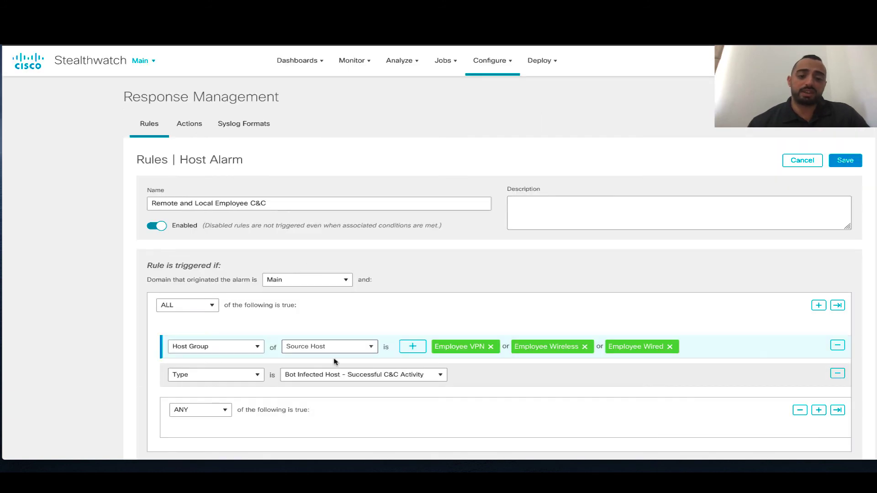
- Assign Create a ticket., Quarantine Host, Share Incident to SecureX and Send to Splunk on alarm activation
scroll(334, 361, "down", 1)
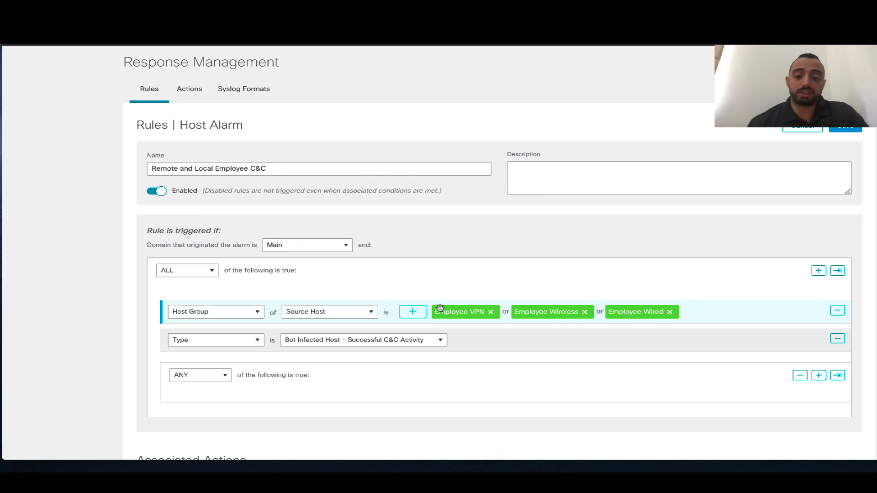
scroll(550, 417, "down", 3)
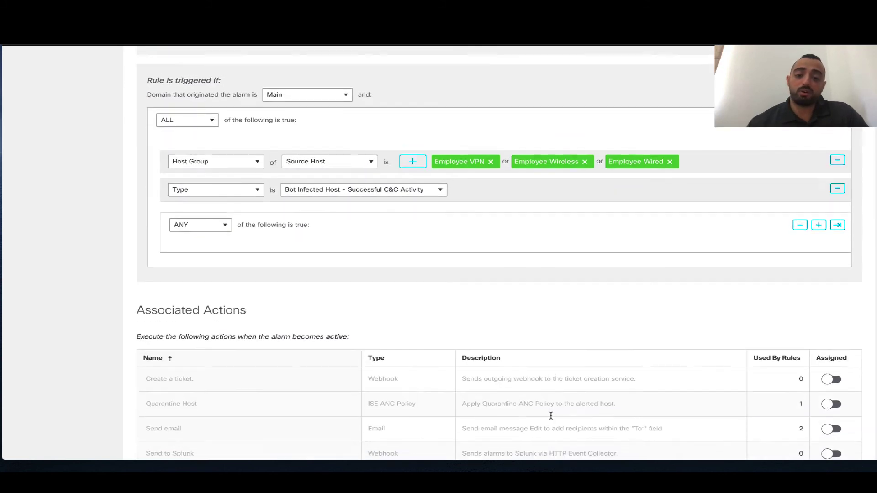
scroll(551, 417, "down", 4)
scroll(523, 303, "up", 2)
scroll(521, 301, "down", 1)
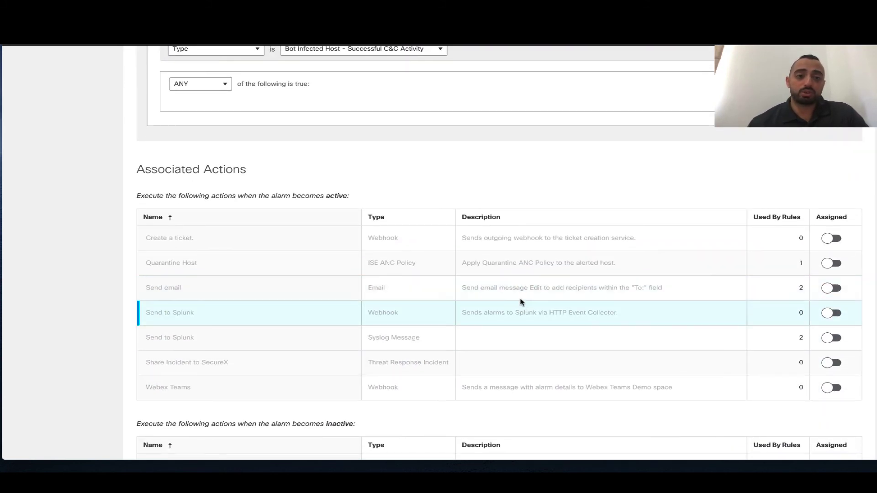
scroll(522, 301, "down", 1)
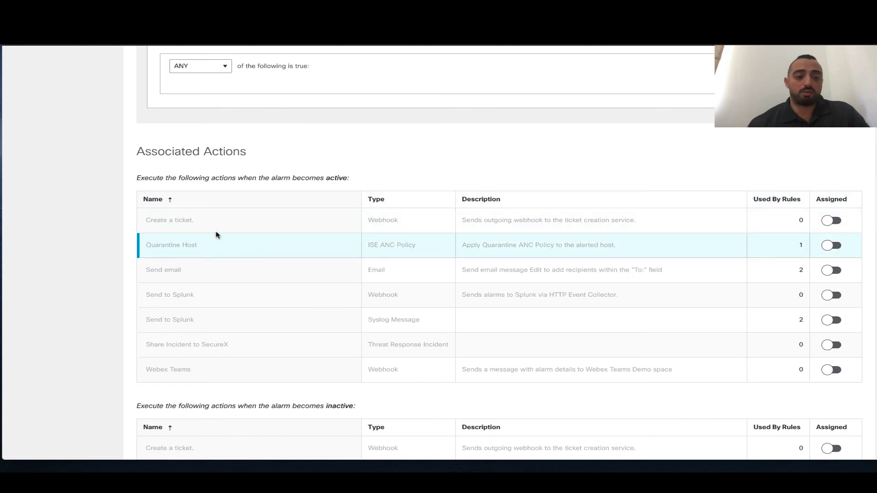
left_click(839, 222)
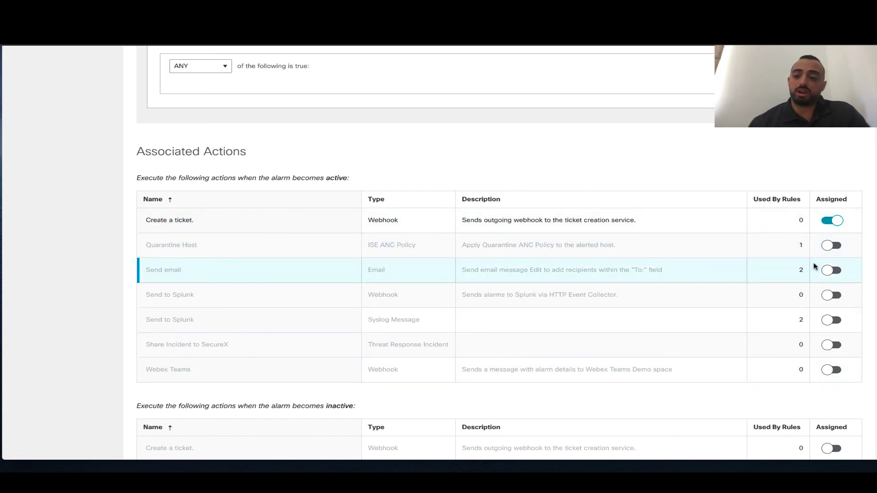
left_click(833, 247)
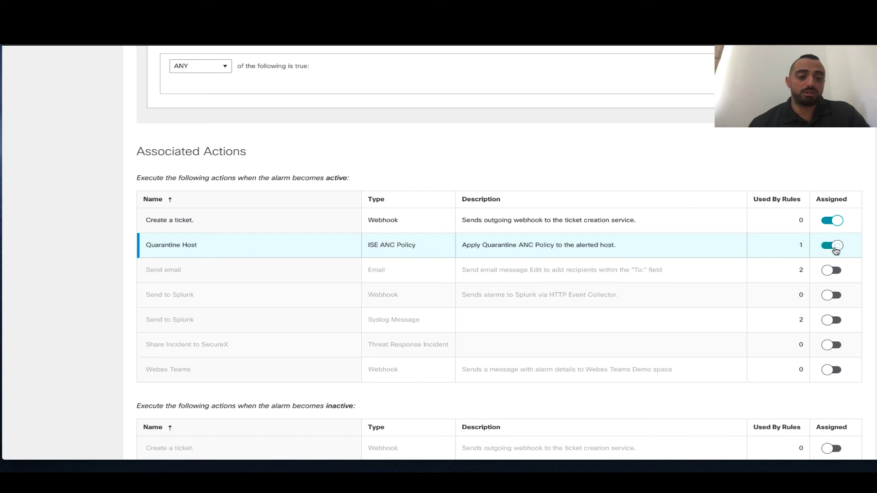
left_click(832, 346)
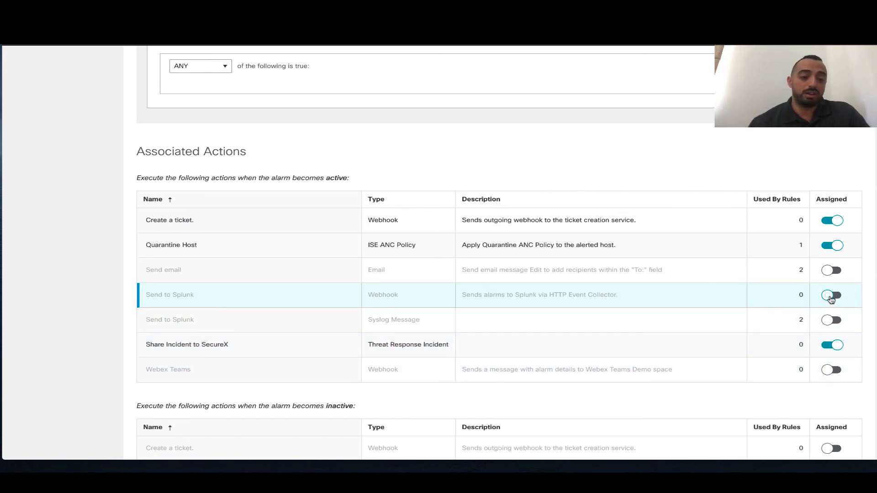
left_click(832, 321)
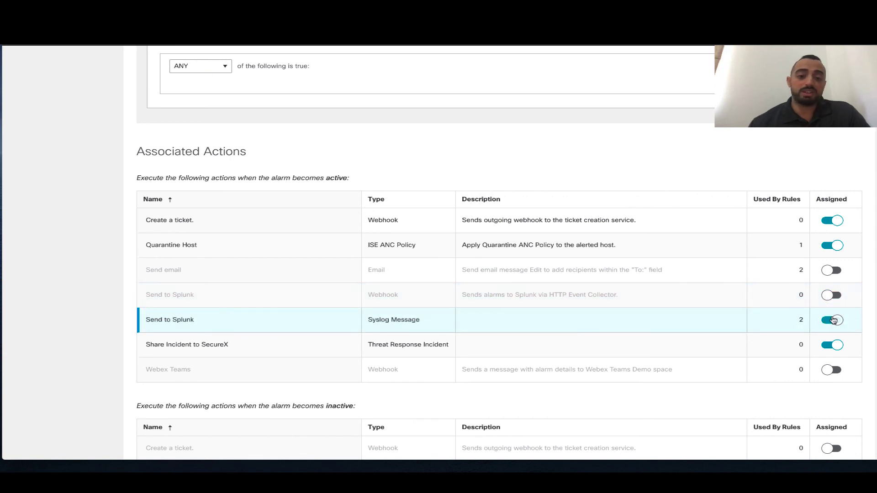
scroll(618, 349, "down", 2)
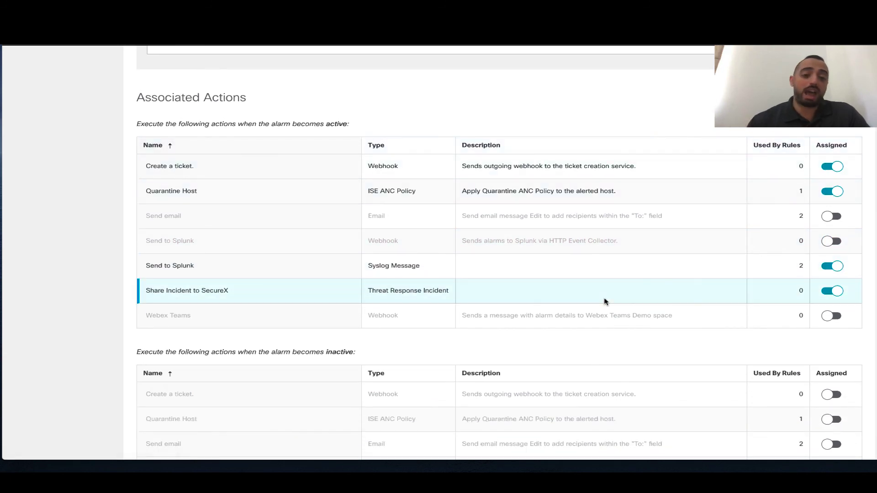
scroll(604, 301, "down", 5)
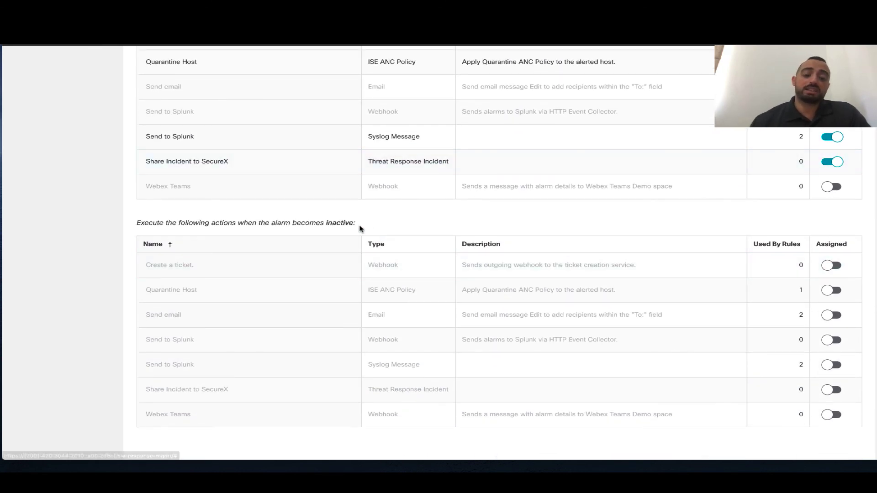
scroll(363, 229, "down", 1)
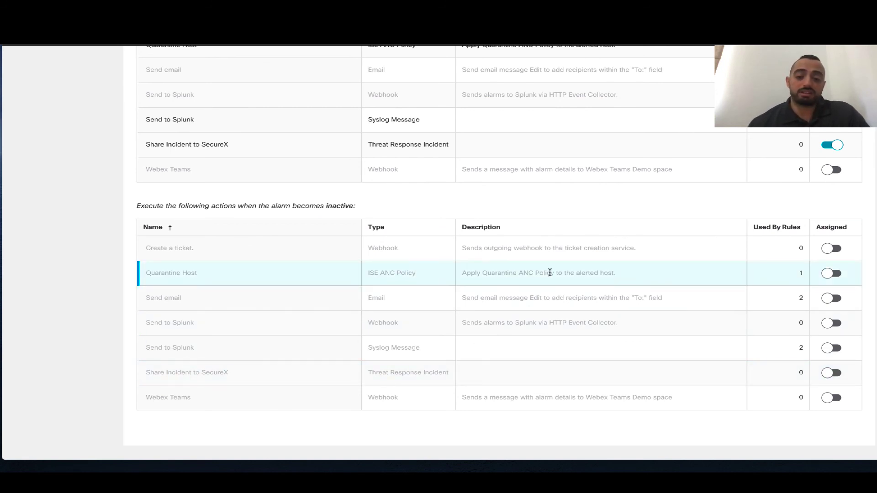
scroll(502, 277, "up", 10)
scroll(539, 314, "down", 10)
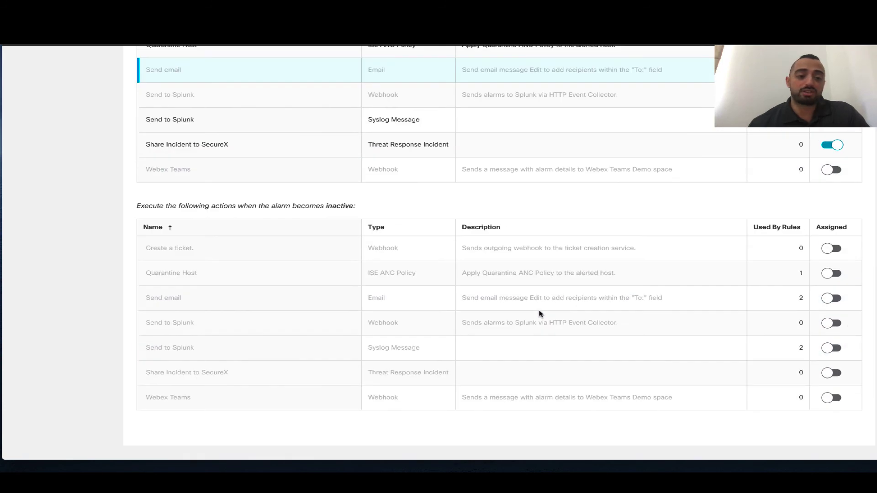
left_click(831, 249)
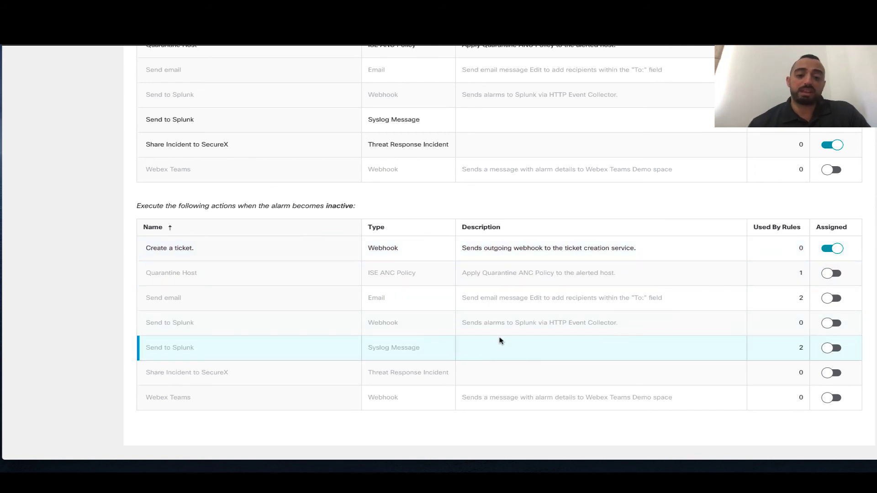
left_click(834, 250)
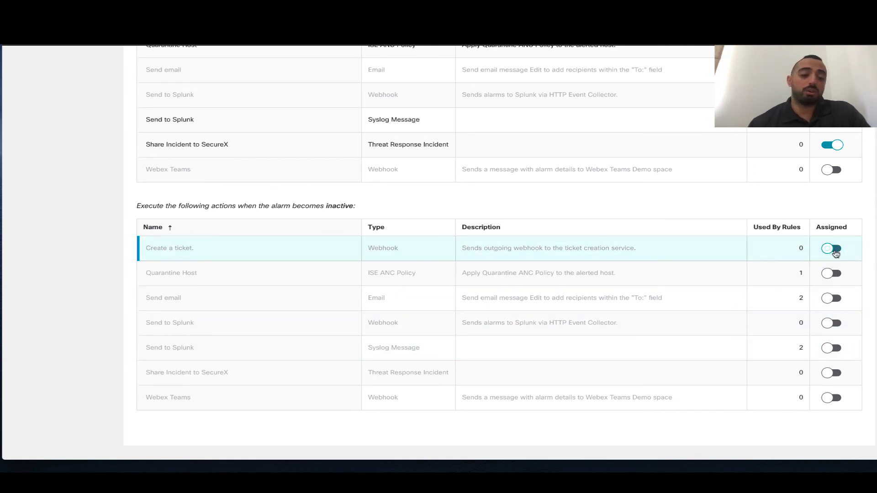
left_click(828, 274)
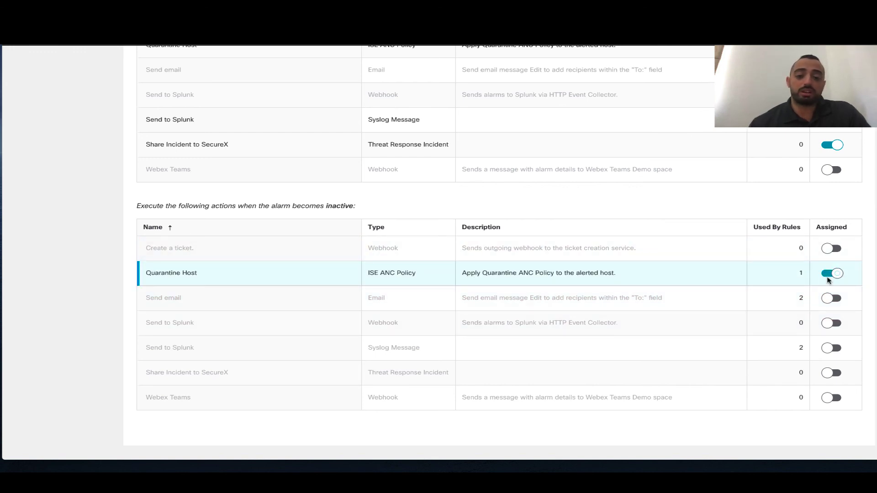
scroll(671, 286, "up", 10)
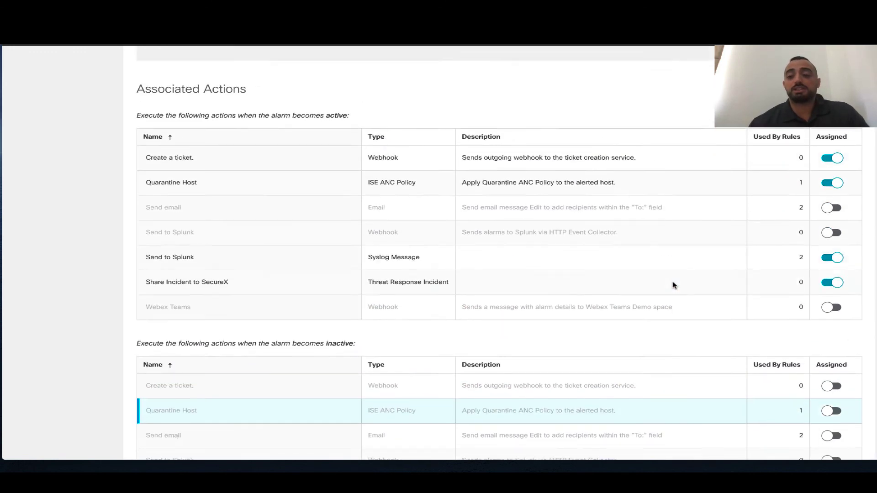
scroll(673, 286, "up", 3)
scroll(672, 286, "down", 15)
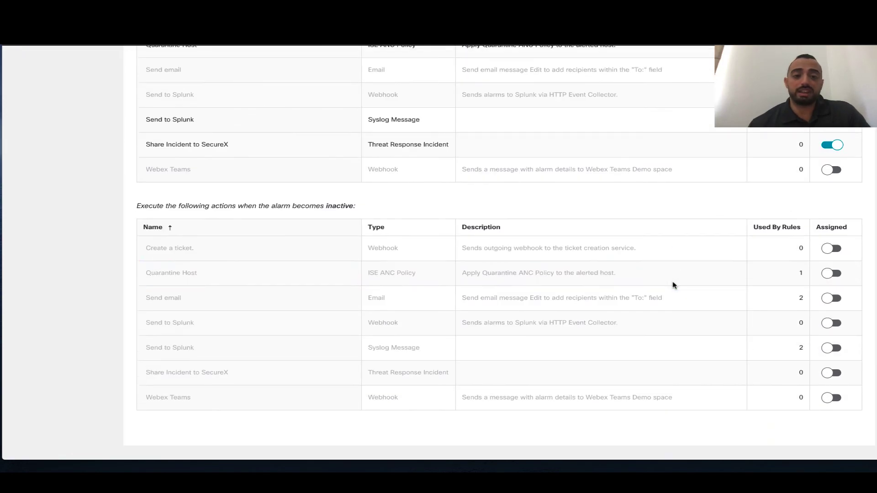
scroll(674, 285, "up", 10)
scroll(673, 286, "up", 5)
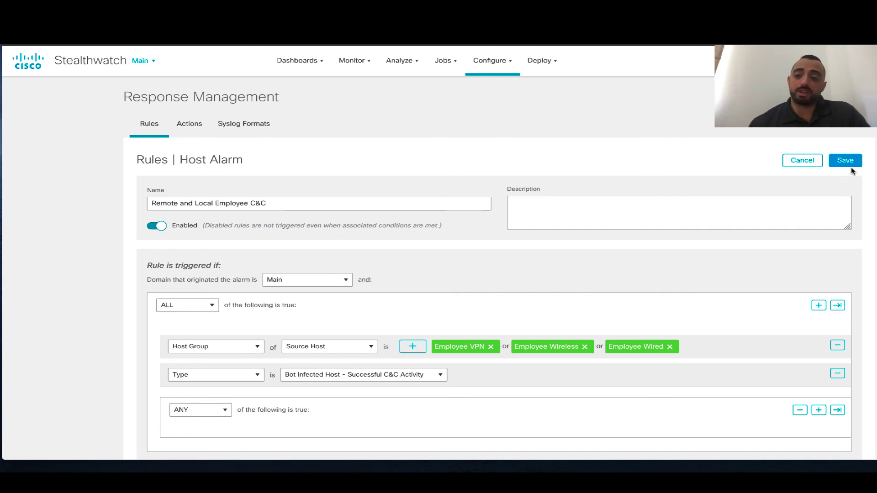
- Cancel the rule edits and confirm leaving the page without saving
left_click(808, 160)
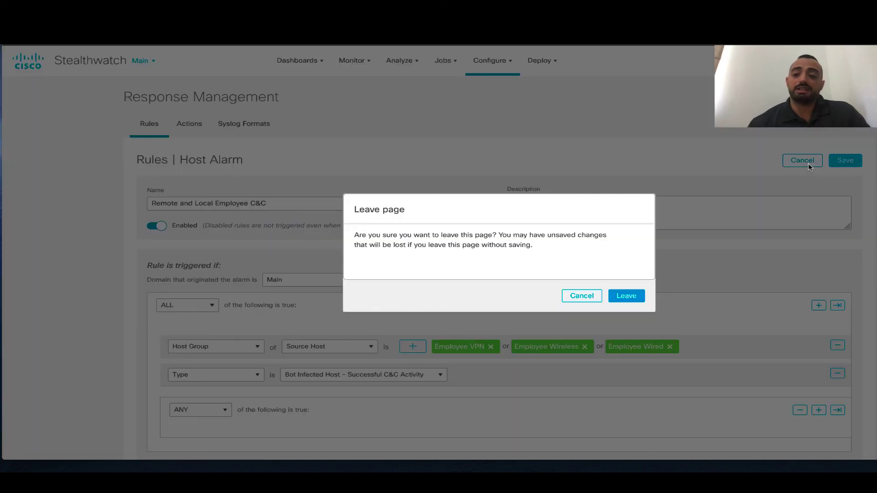
left_click(627, 298)
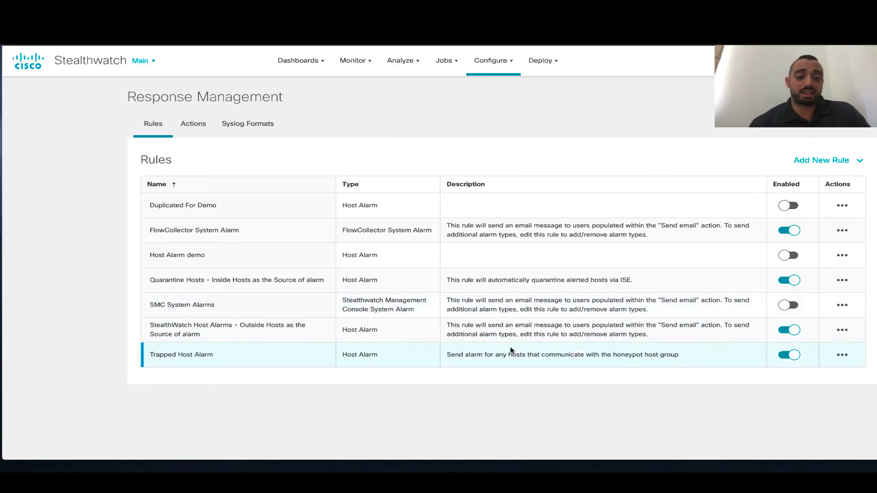